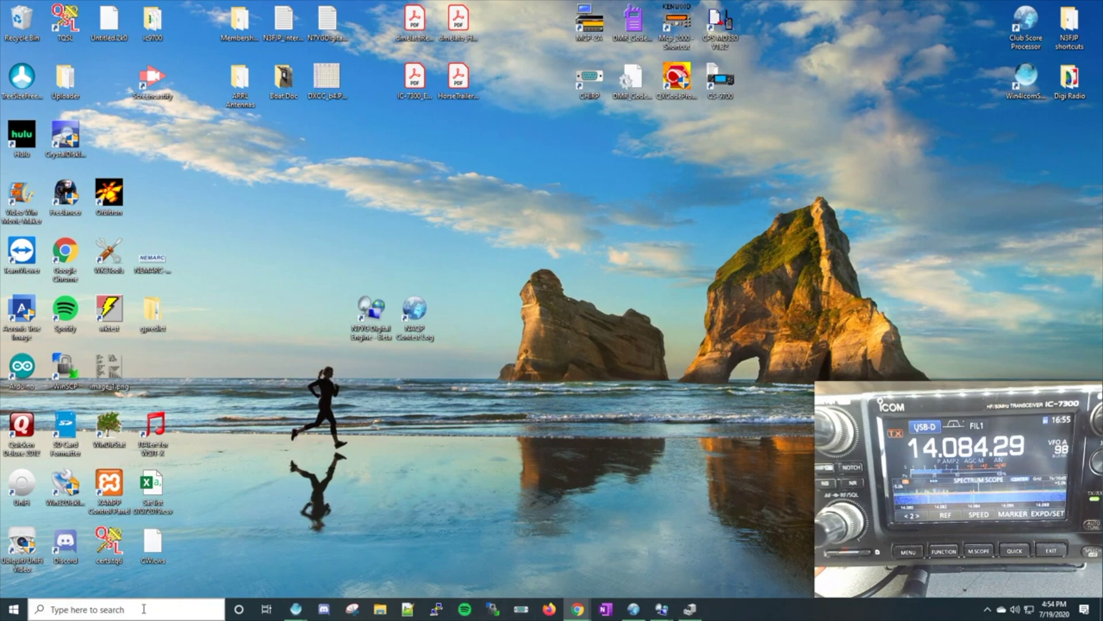
Open Device Manager and expand the Ports (COM & LPT) category
{"action": "left_click", "coordinate": [144, 608]}
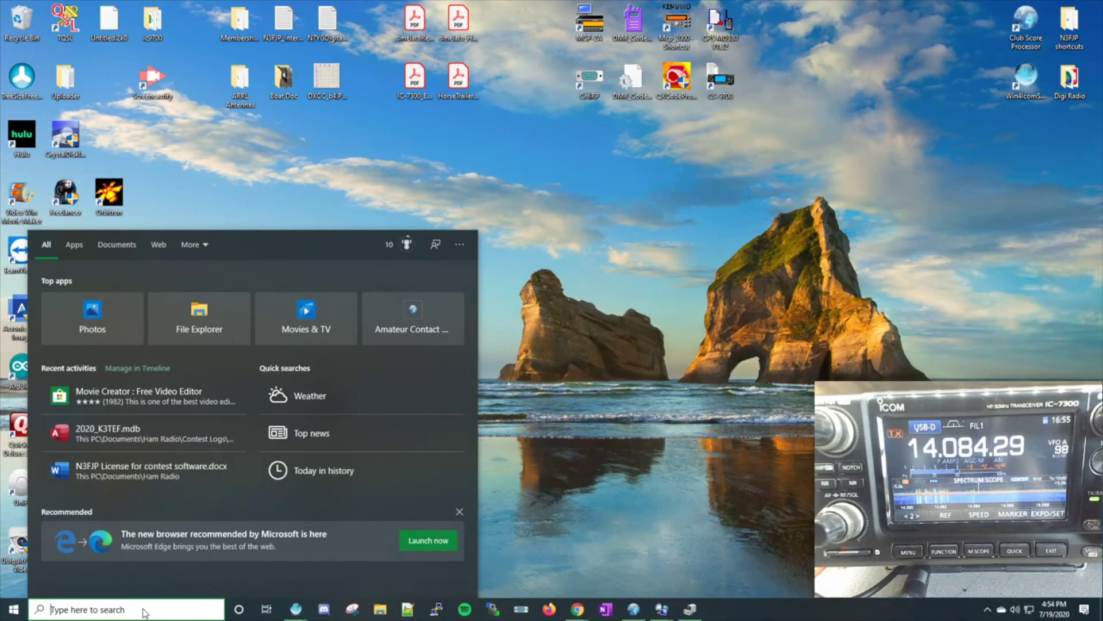
{"action": "type", "text": "device"}
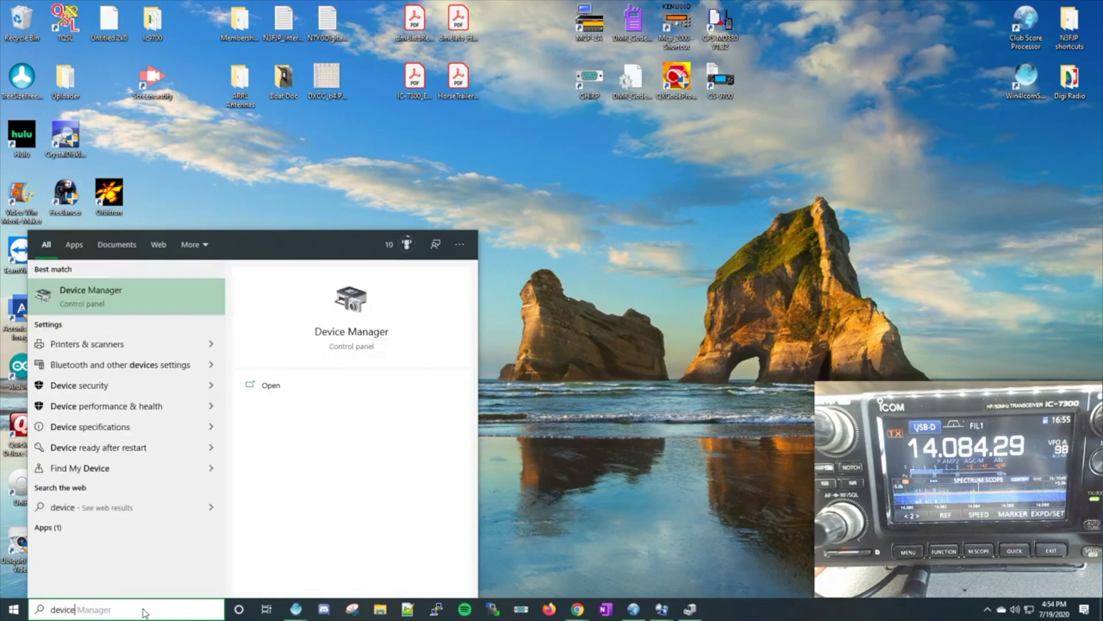
{"action": "left_click", "coordinate": [83, 298]}
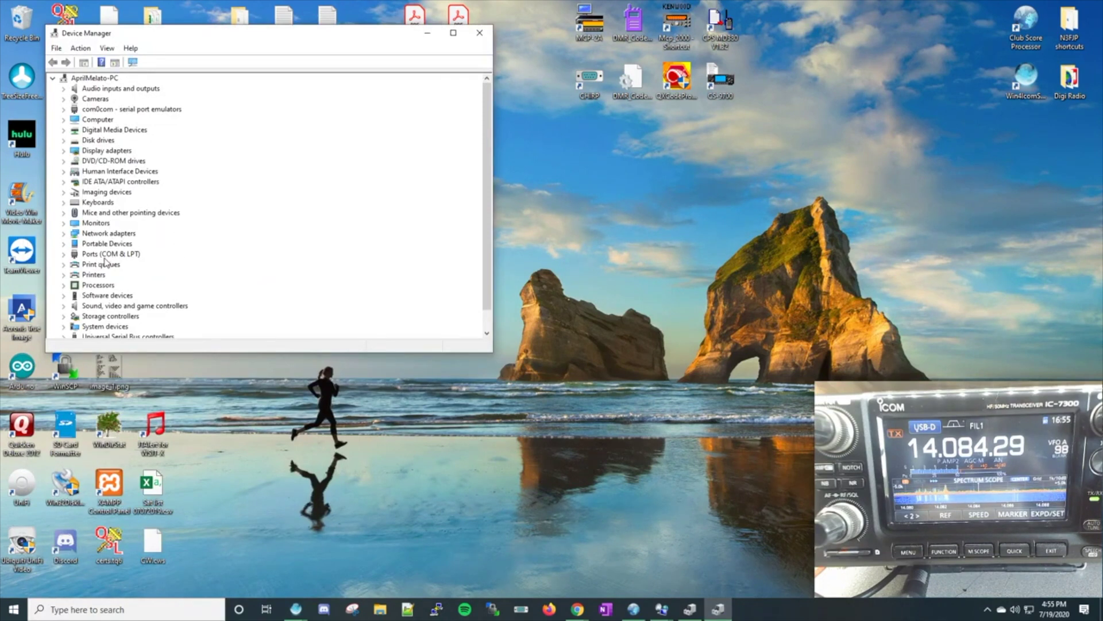
{"action": "left_click", "coordinate": [64, 255]}
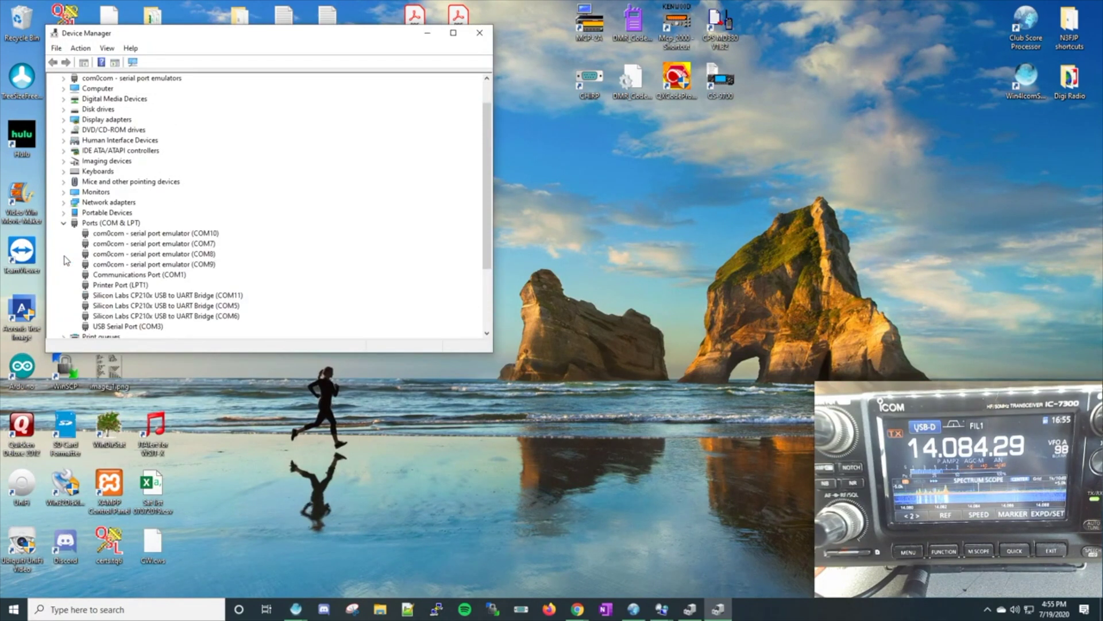
Show the port settings of the Silicon Labs CP210x bridge on COM11, move its properties dialog aside and close Device Manager
{"action": "left_click", "coordinate": [122, 298]}
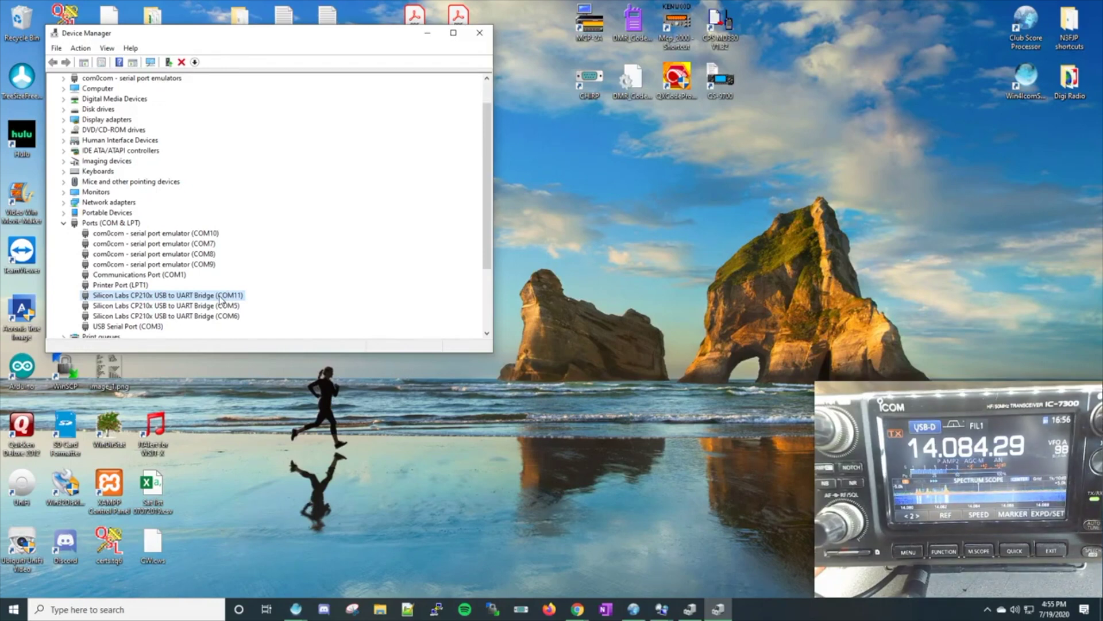
{"action": "right_click", "coordinate": [185, 297]}
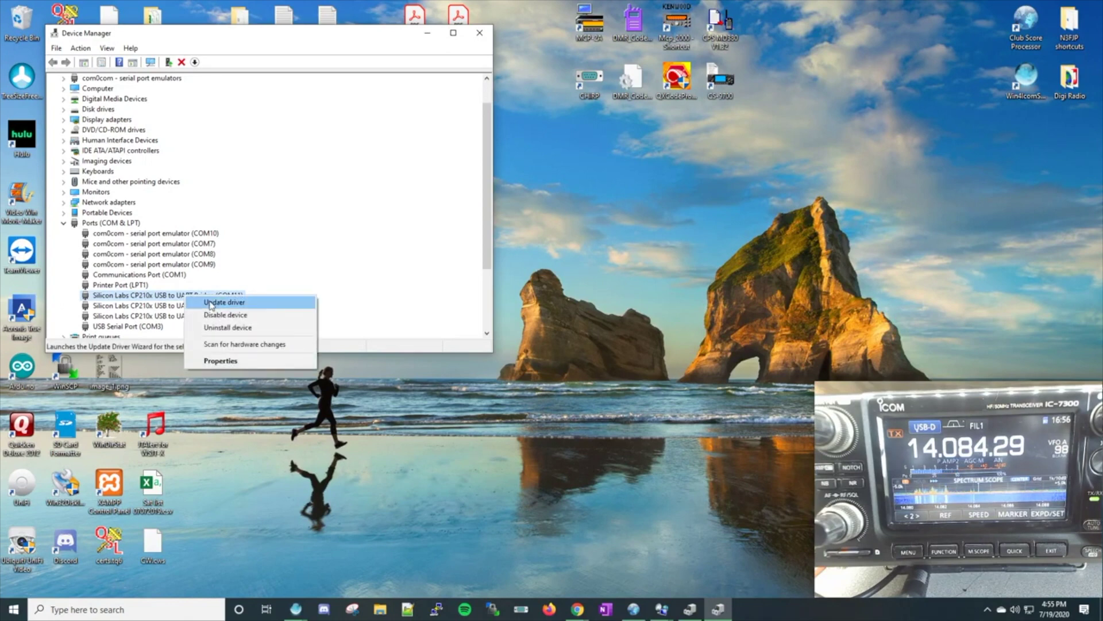
{"action": "left_click", "coordinate": [216, 361]}
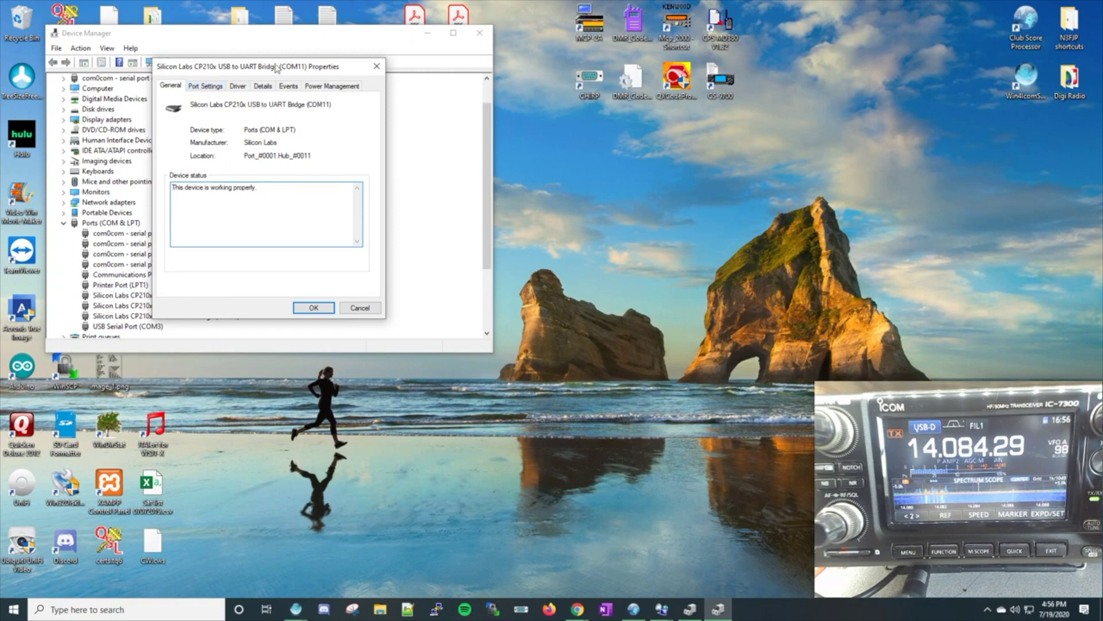
{"action": "left_click", "coordinate": [211, 86]}
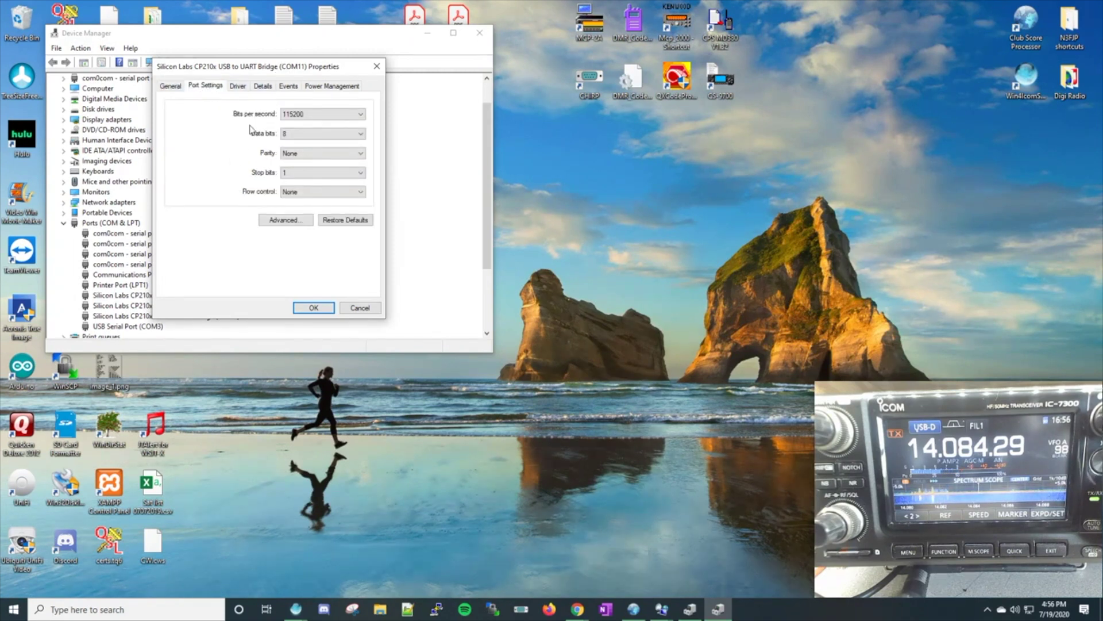
{"action": "left_click_drag", "start_coordinate": [255, 73], "coordinate": [972, 18]}
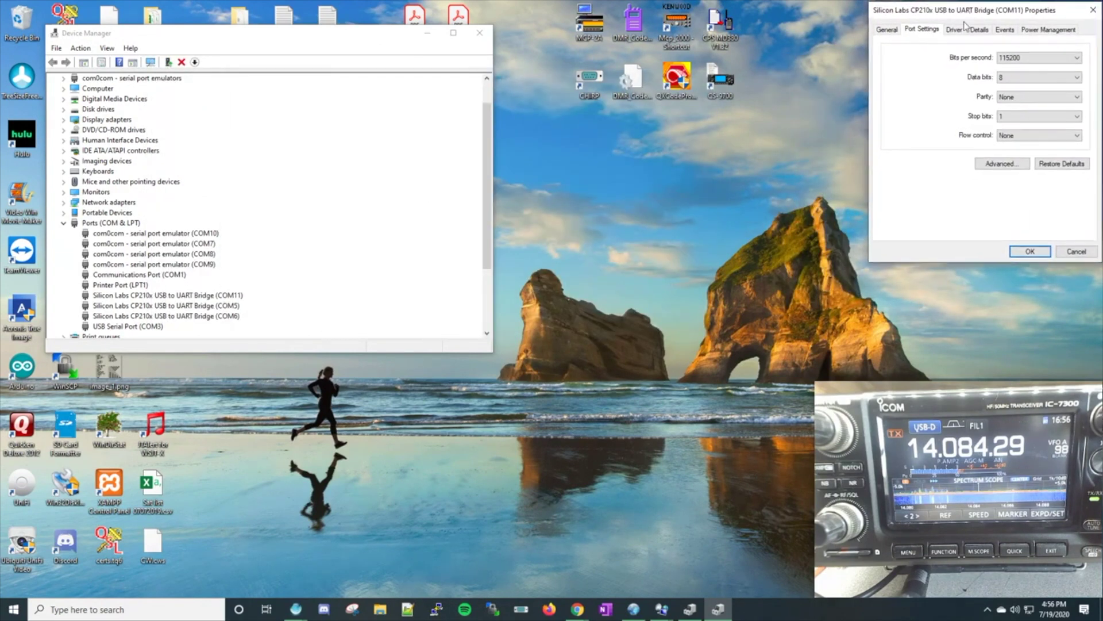
{"action": "left_click", "coordinate": [475, 35]}
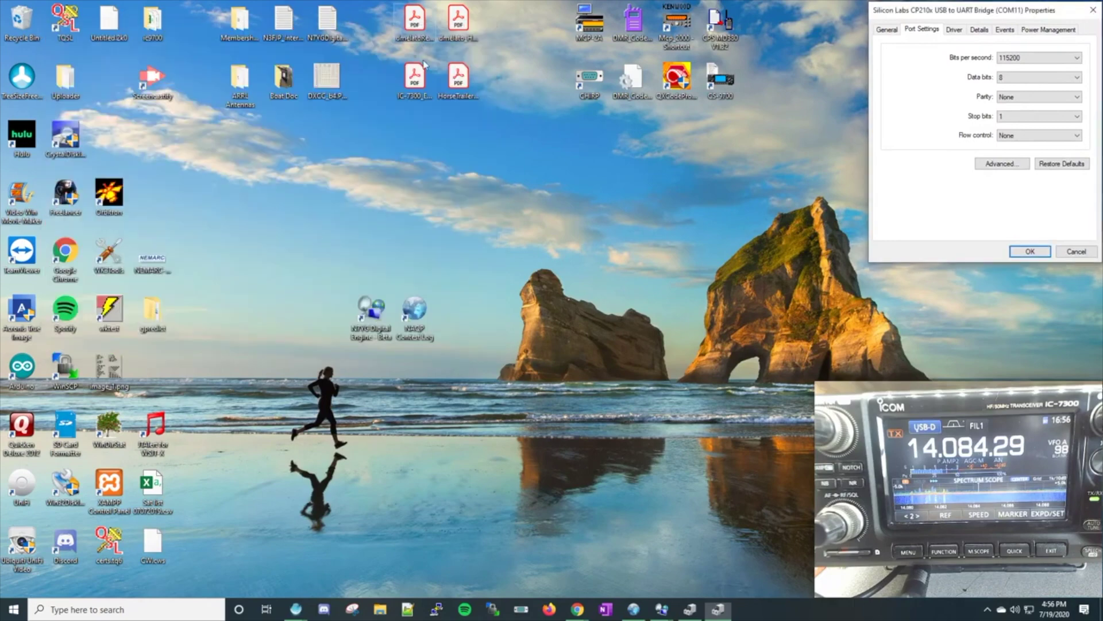
Switch to N3FJP's NAQP Contest Log, open its Rig Interface setup and narrow both windows to leave the port properties visible
{"action": "left_click", "coordinate": [631, 610]}
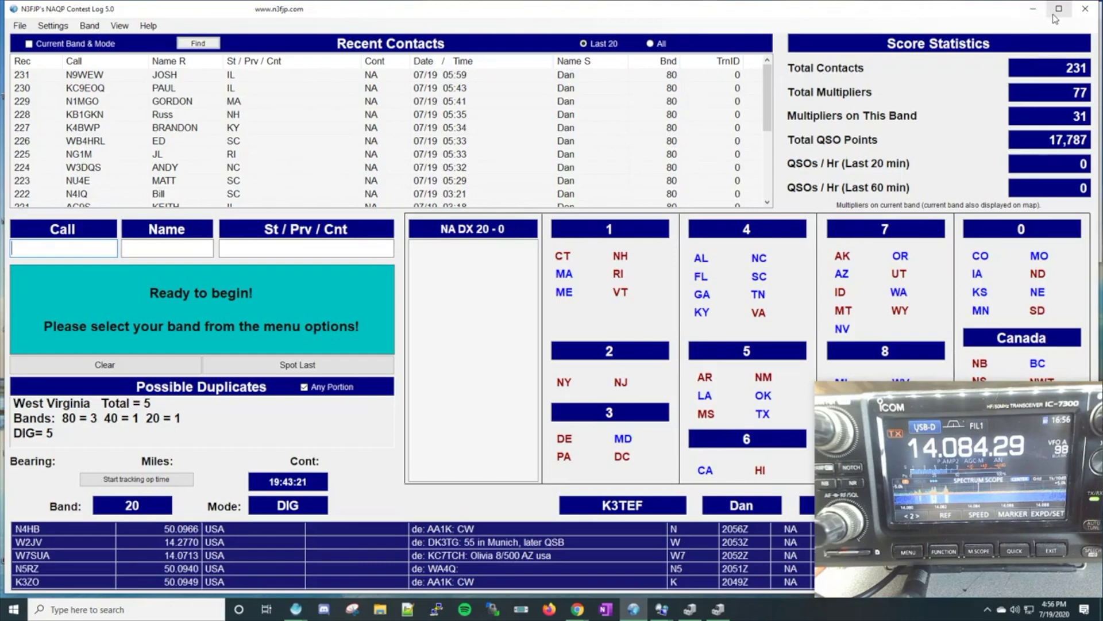
{"action": "left_click_drag", "start_coordinate": [1095, 25], "coordinate": [869, 31]}
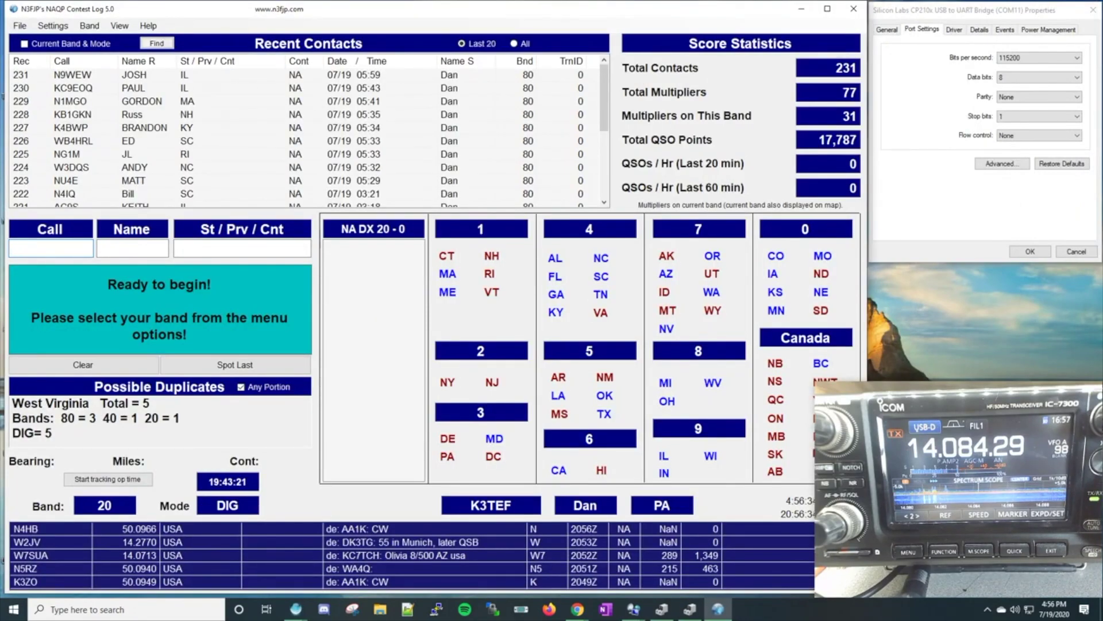
{"action": "left_click", "coordinate": [53, 28]}
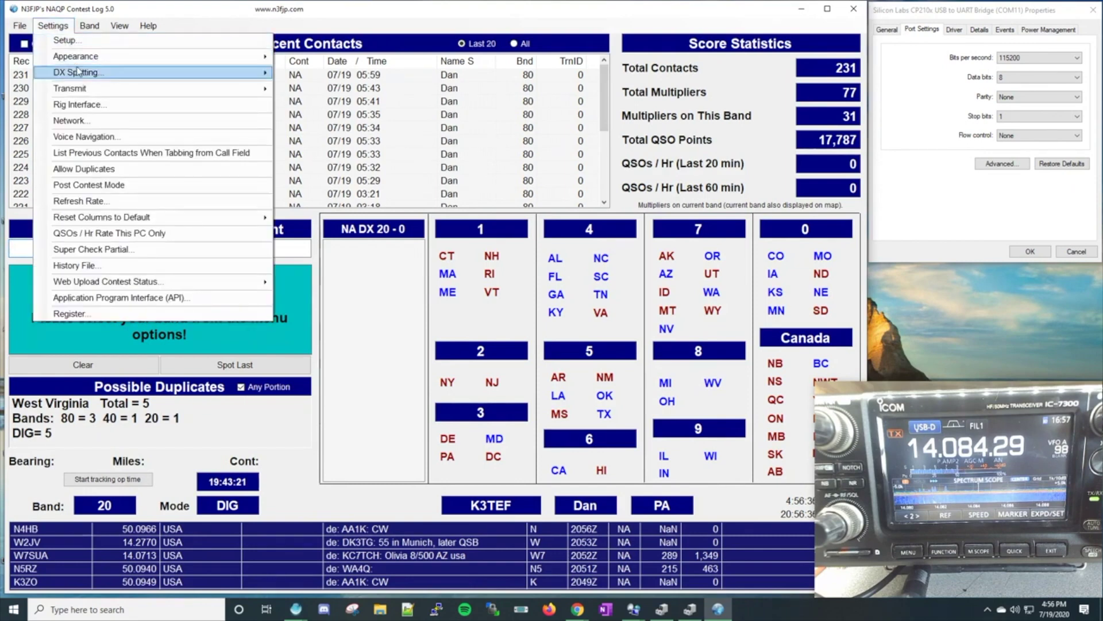
{"action": "left_click", "coordinate": [73, 104]}
{"action": "left_click_drag", "start_coordinate": [714, 40], "coordinate": [696, 12]}
{"action": "left_click_drag", "start_coordinate": [1051, 62], "coordinate": [866, 66]}
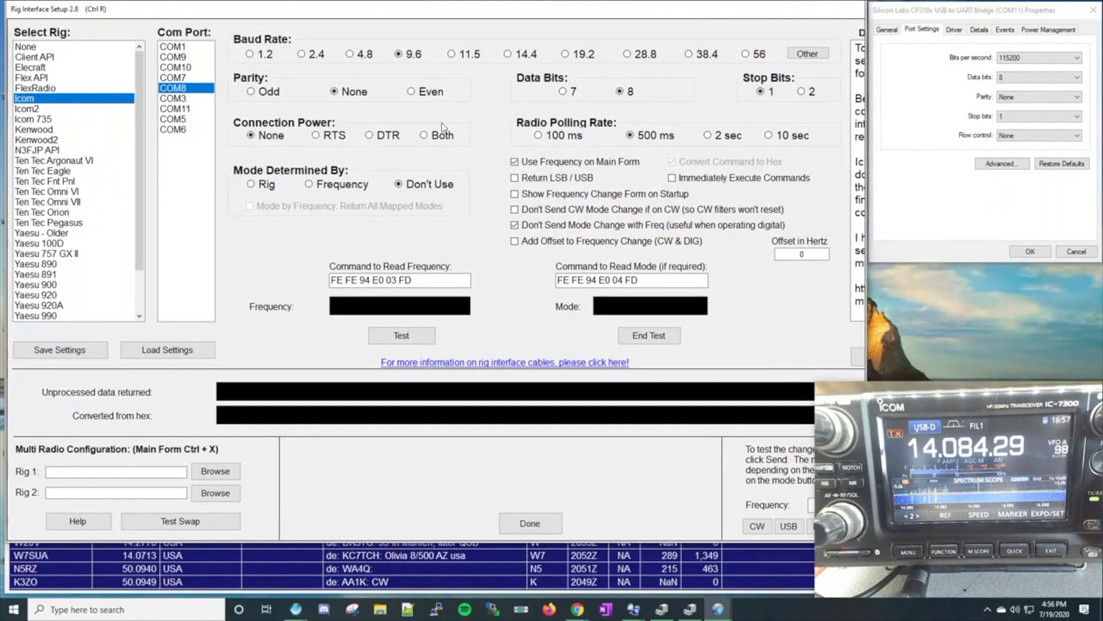
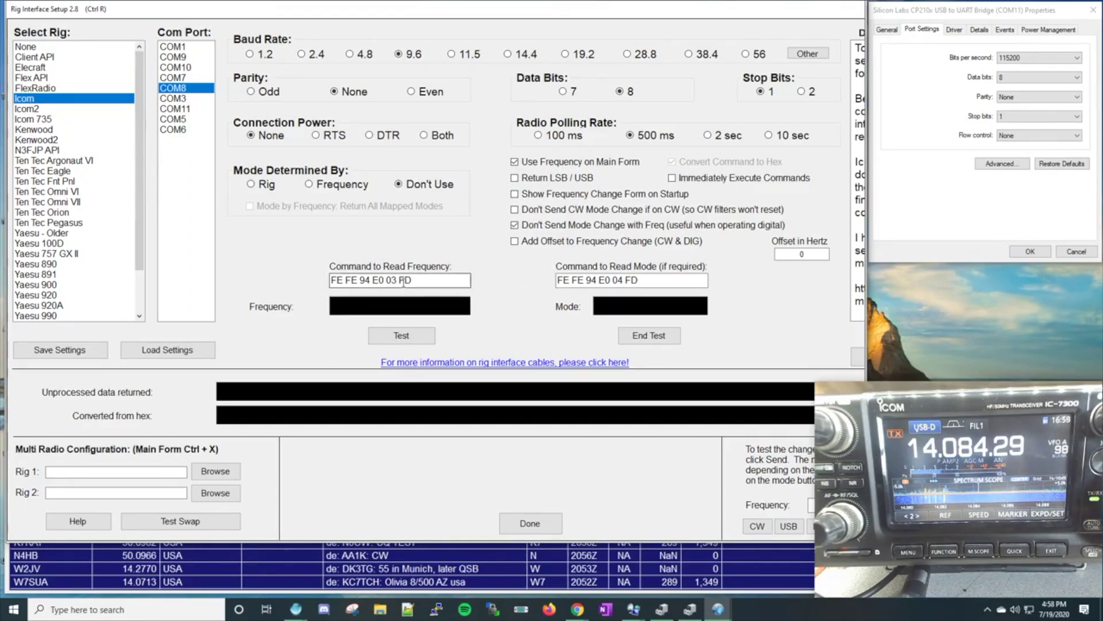
Review the commands for reading frequency and mode, and run the rig interface test
{"action": "left_click_drag", "start_coordinate": [469, 281], "coordinate": [331, 284]}
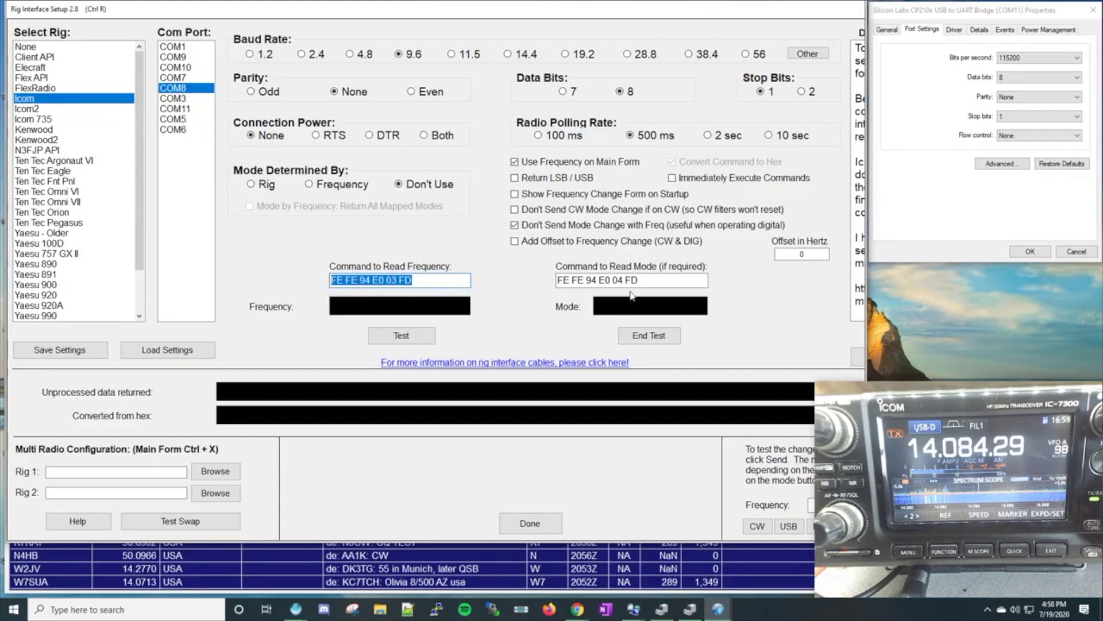
{"action": "left_click_drag", "start_coordinate": [641, 280], "coordinate": [546, 278]}
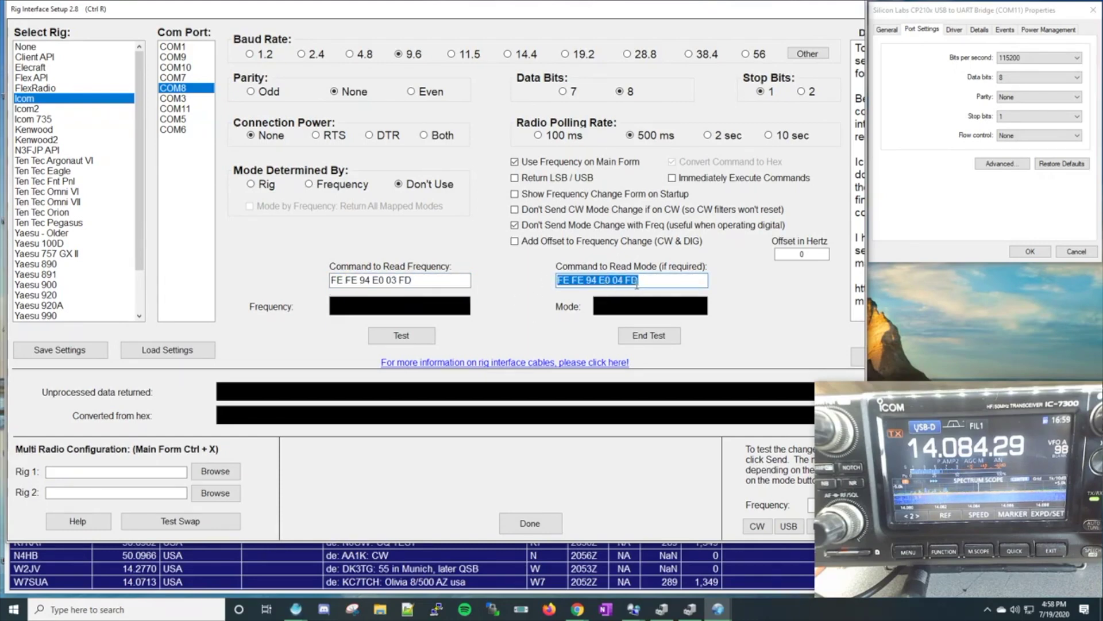
{"action": "left_click_drag", "start_coordinate": [470, 280], "coordinate": [332, 281]}
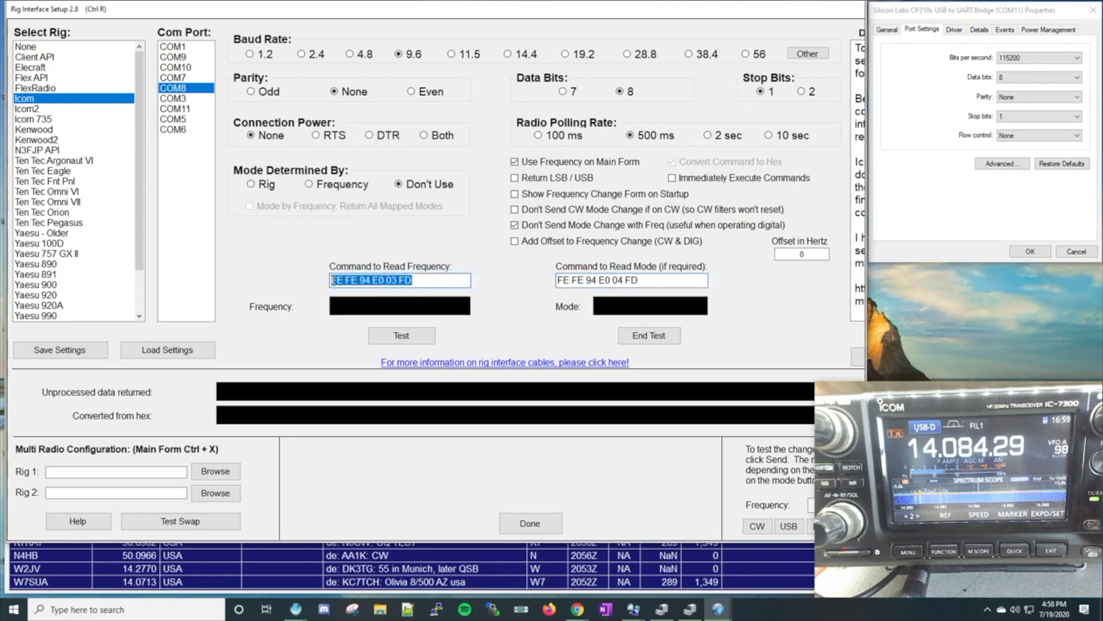
{"action": "left_click", "coordinate": [419, 280]}
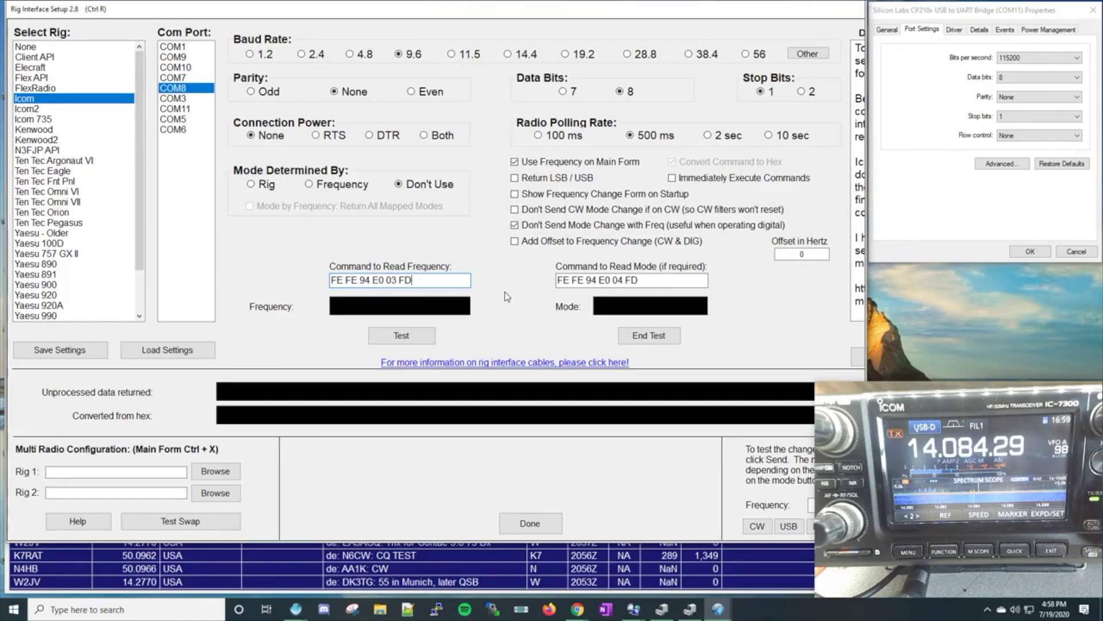
{"action": "left_click", "coordinate": [401, 335]}
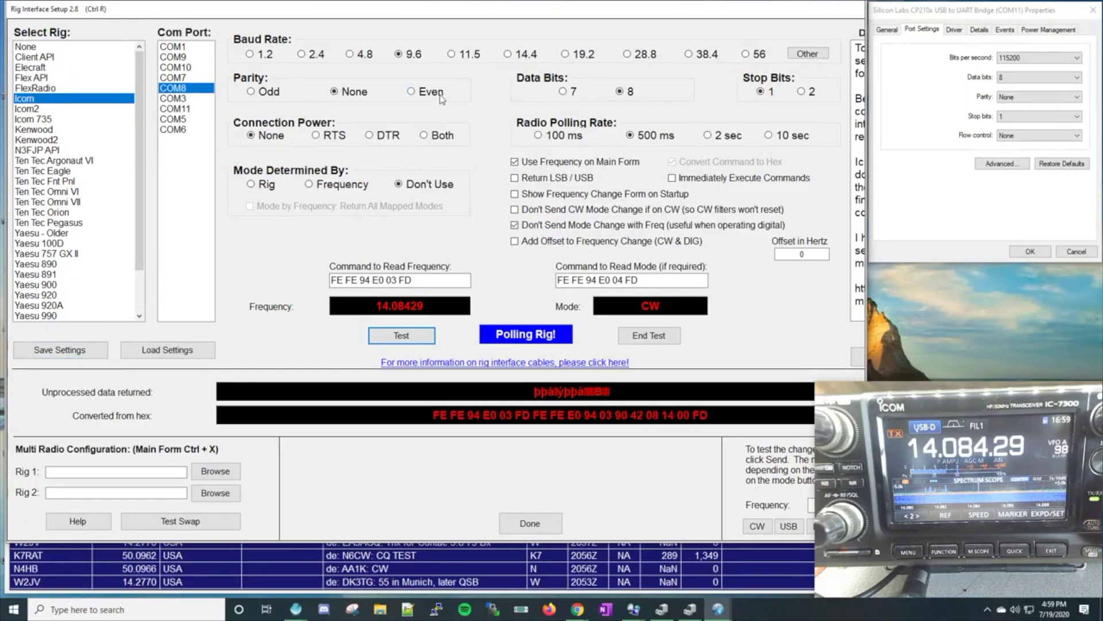
Examine the folder path for saving rig settings files without saving, and close the Rig Interface setup
{"action": "left_click", "coordinate": [75, 356]}
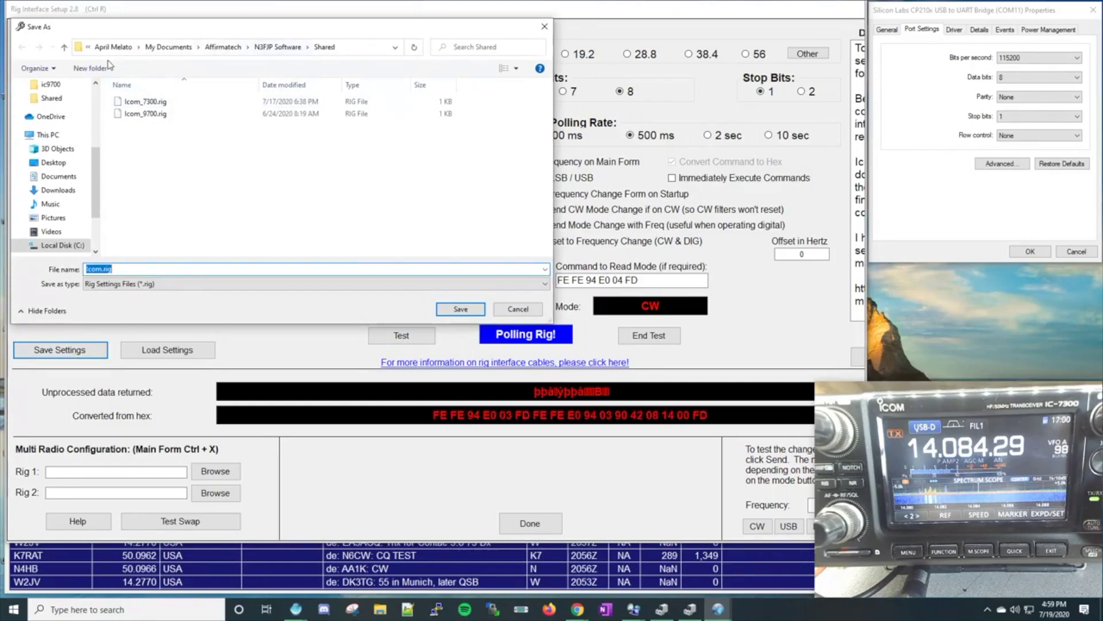
{"action": "left_click", "coordinate": [363, 51]}
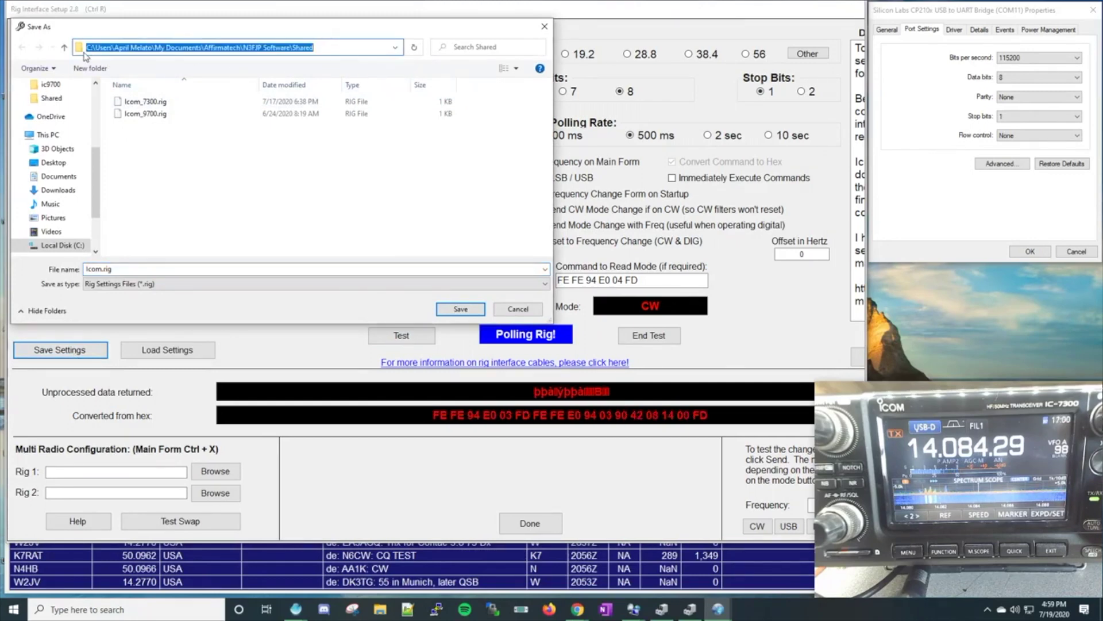
{"action": "left_click_drag", "start_coordinate": [152, 47], "coordinate": [116, 47]}
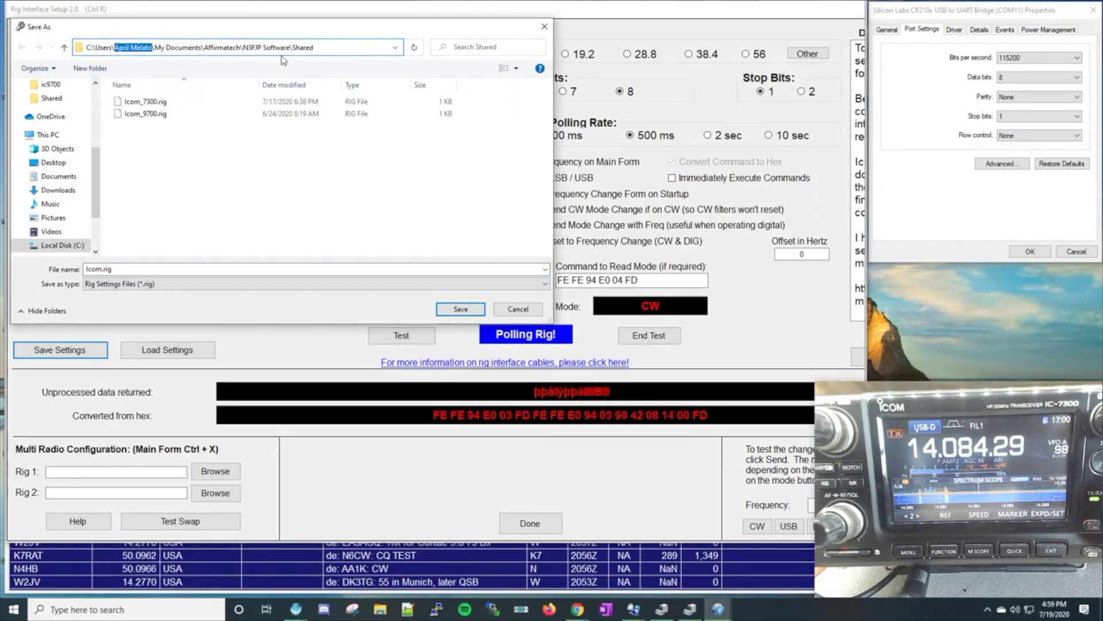
{"action": "left_click", "coordinate": [196, 198]}
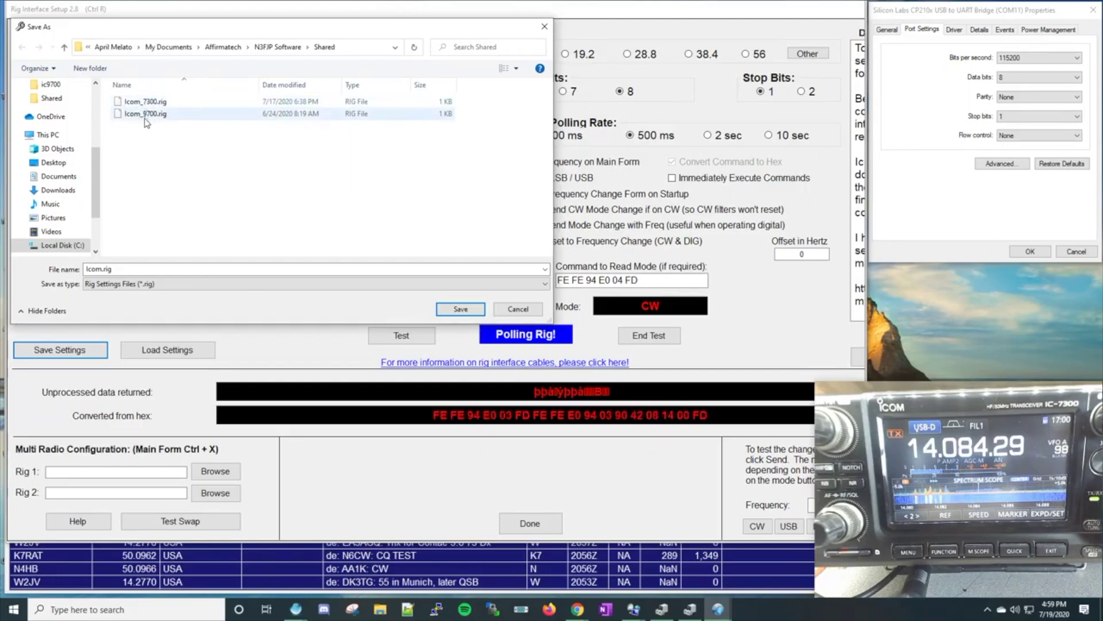
{"action": "left_click", "coordinate": [517, 311]}
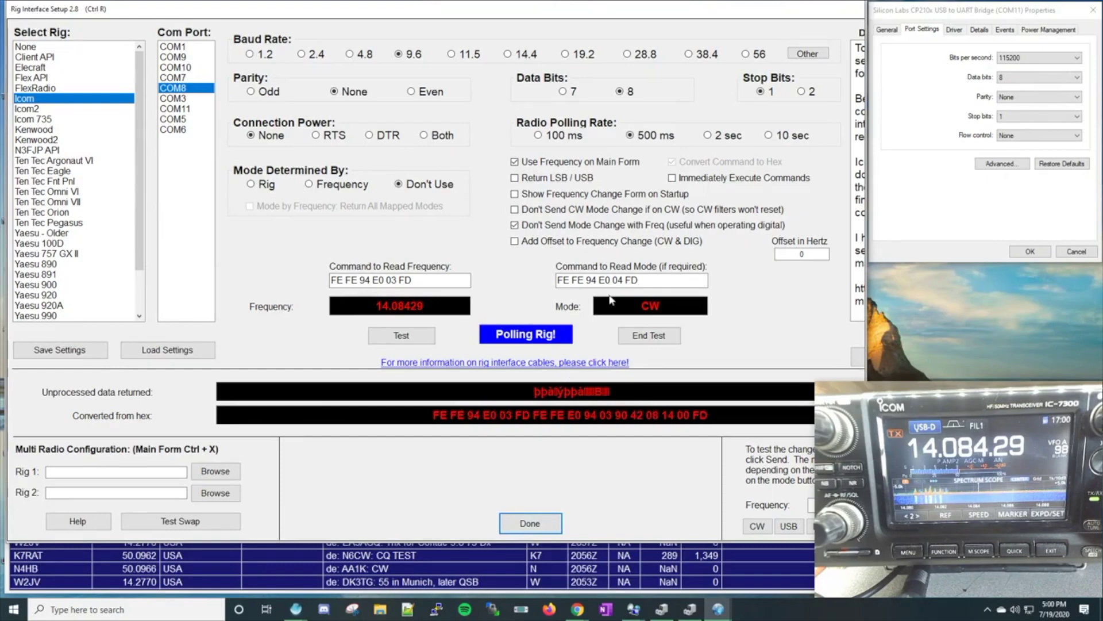
{"action": "left_click", "coordinate": [535, 533]}
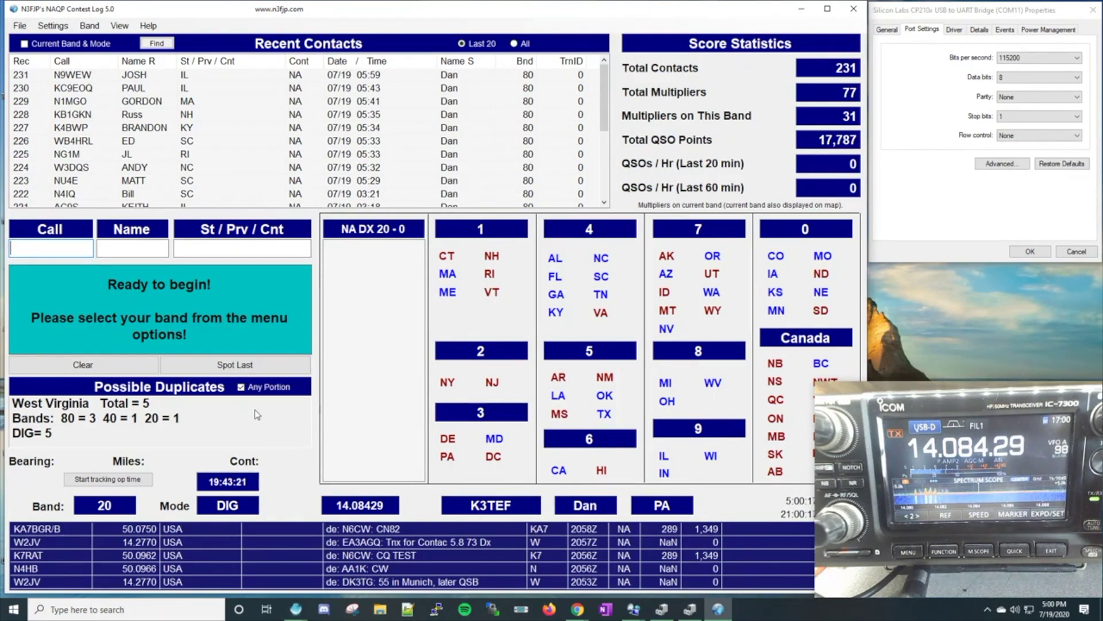
Check the TCP API server setting and port in the contest log's Application Program Interface settings
{"action": "left_click", "coordinate": [53, 25]}
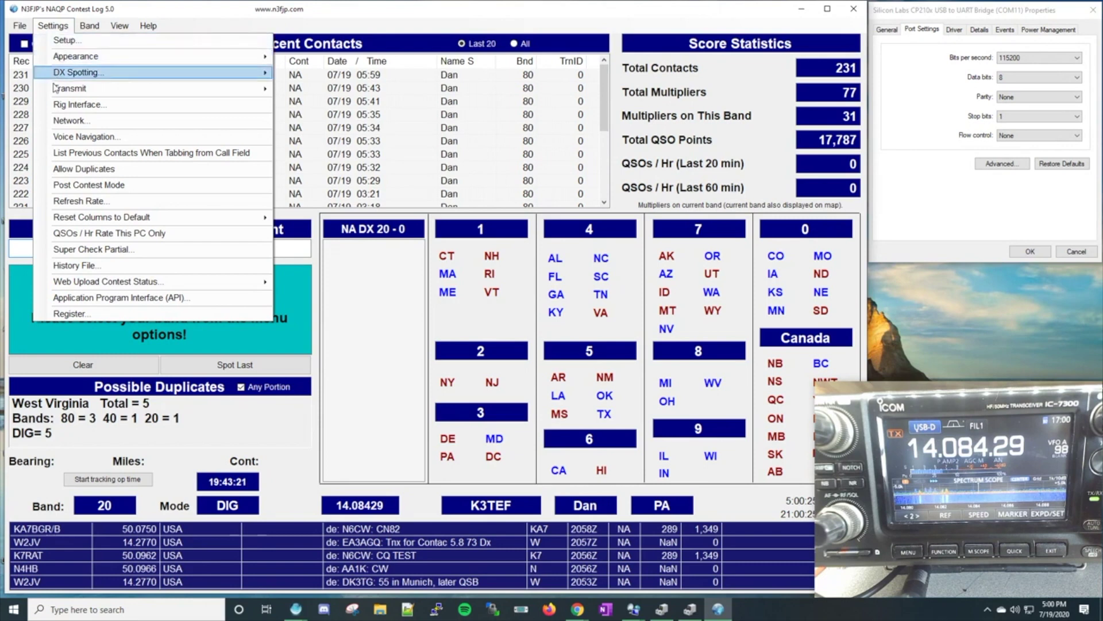
{"action": "left_click", "coordinate": [87, 298]}
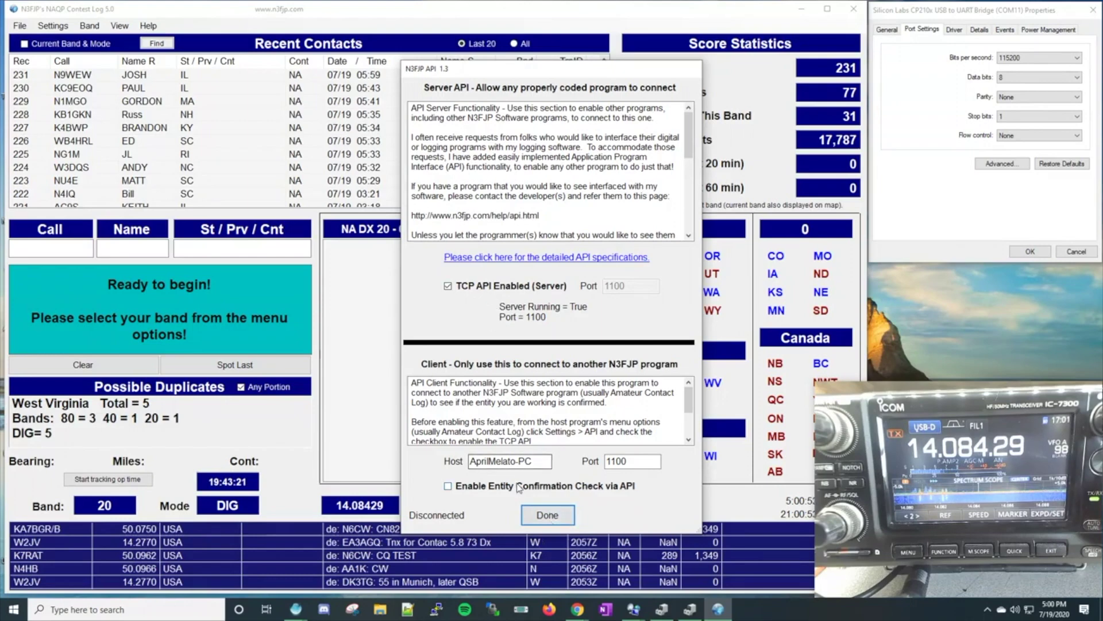
{"action": "left_click", "coordinate": [534, 515]}
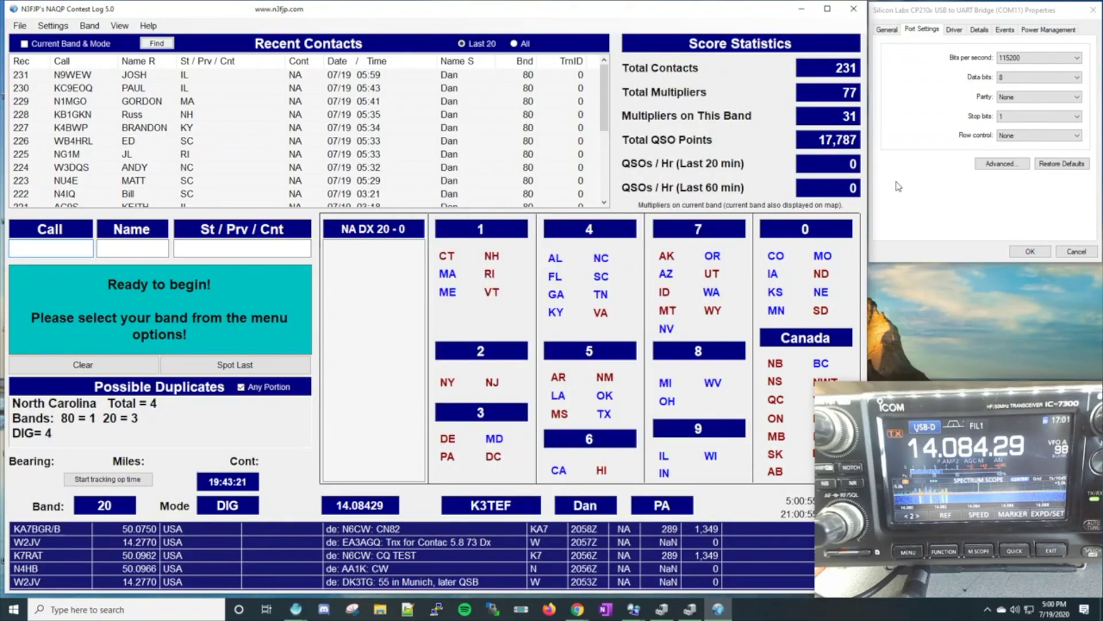
Minimize the contest log, dismiss the COM11 properties, and switch to the N7YG Digital Engine with its Waterfall window
{"action": "left_click", "coordinate": [801, 11]}
{"action": "left_click", "coordinate": [1068, 252]}
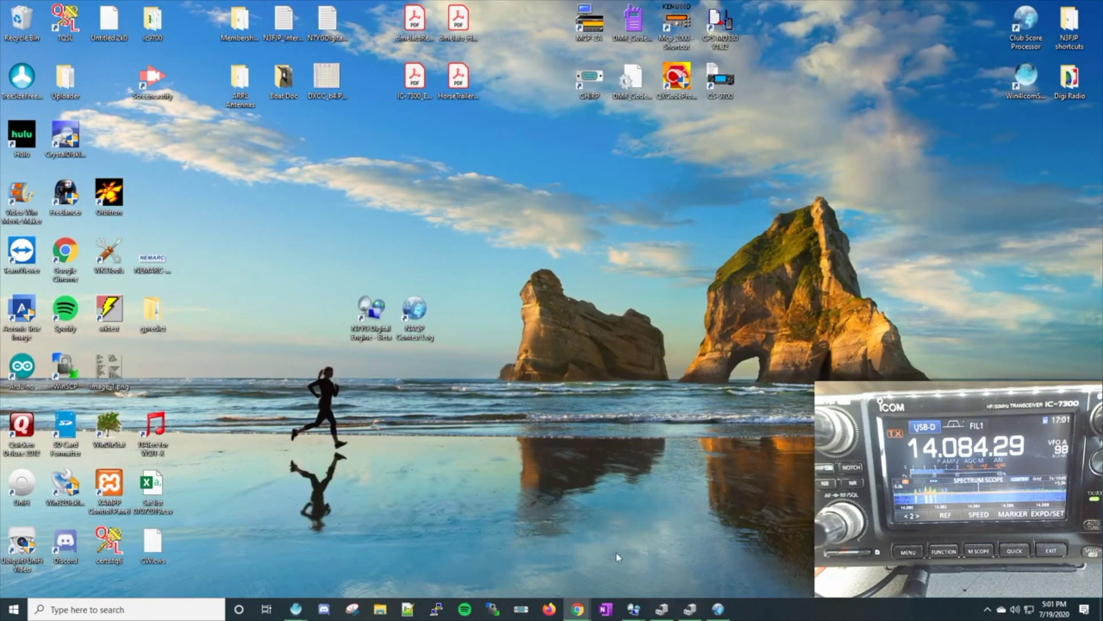
{"action": "double_click", "coordinate": [377, 325]}
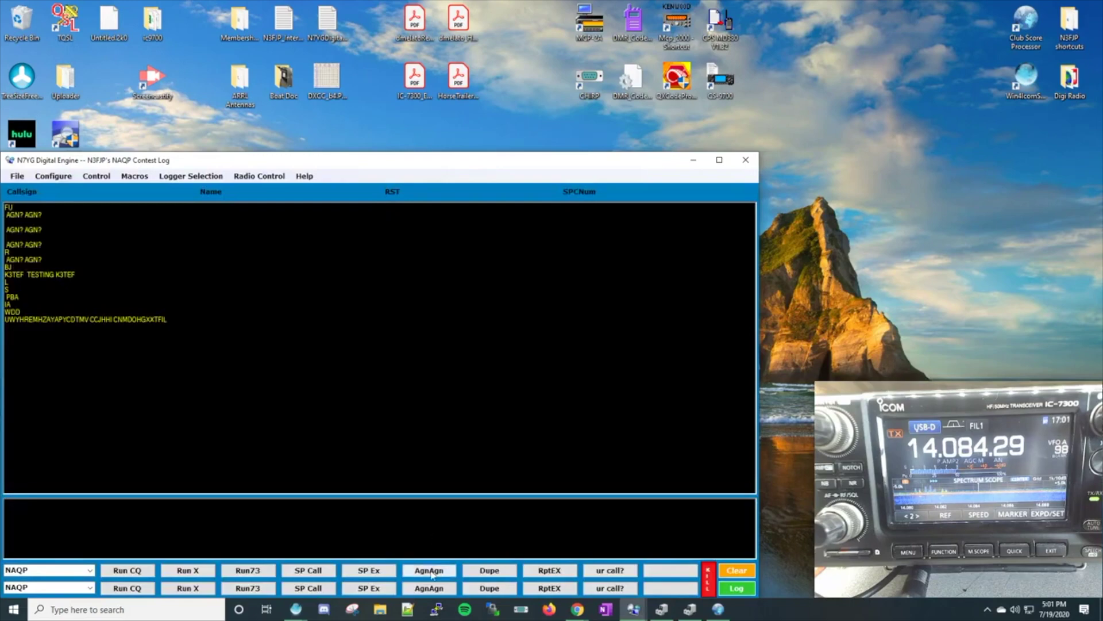
{"action": "left_click", "coordinate": [633, 610]}
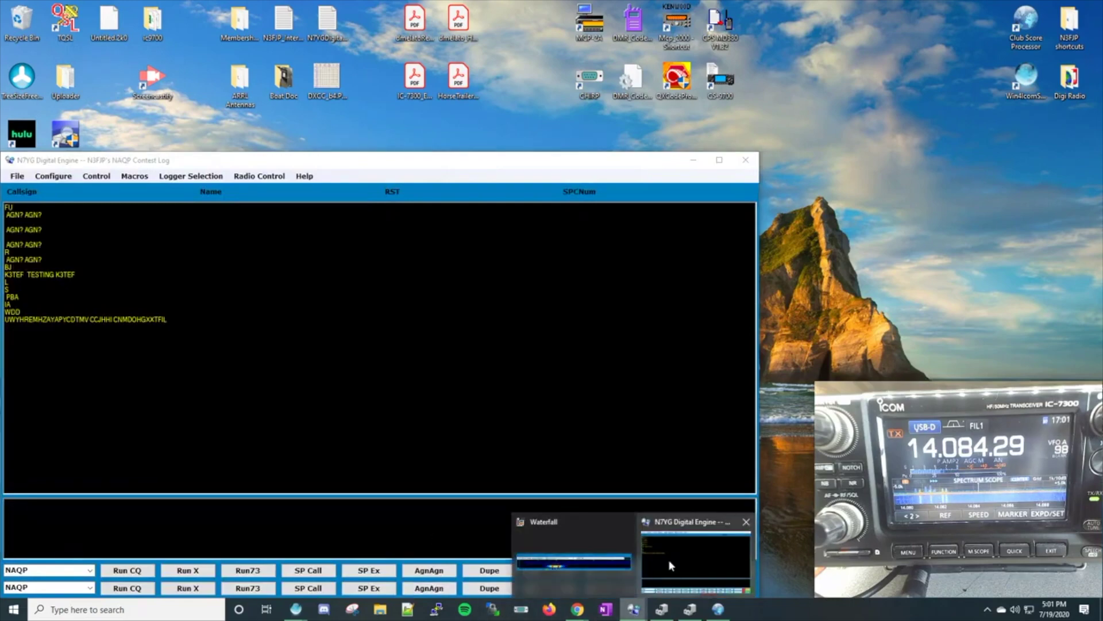
{"action": "left_click", "coordinate": [607, 560]}
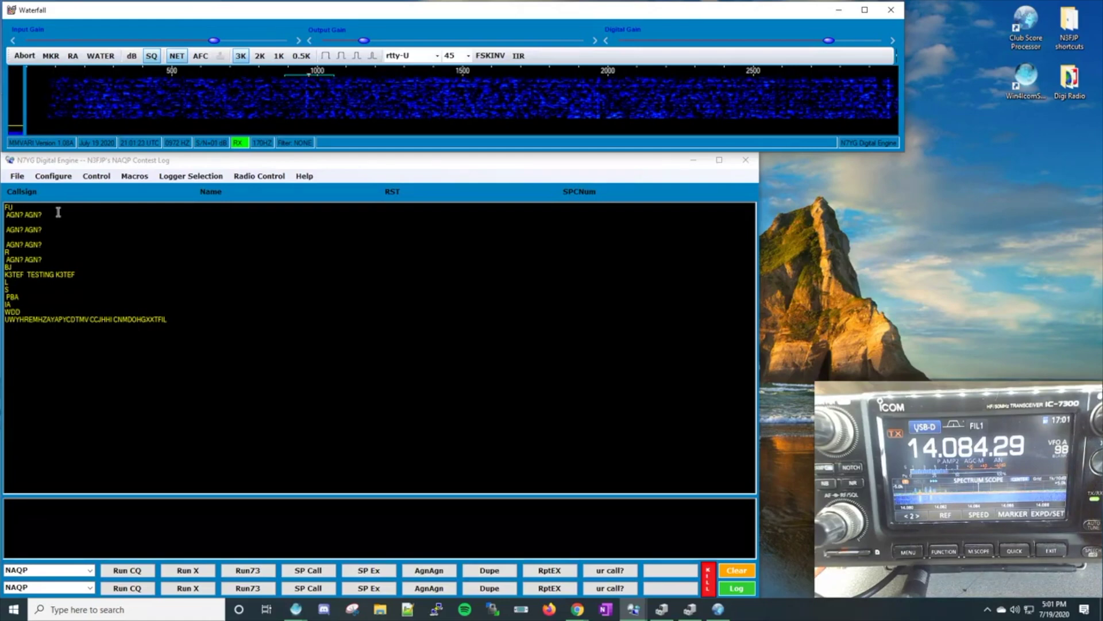
Check the server host, server port and option settings in the Digital Engine's N3FJP configuration
{"action": "left_click", "coordinate": [52, 177]}
{"action": "left_click", "coordinate": [48, 180]}
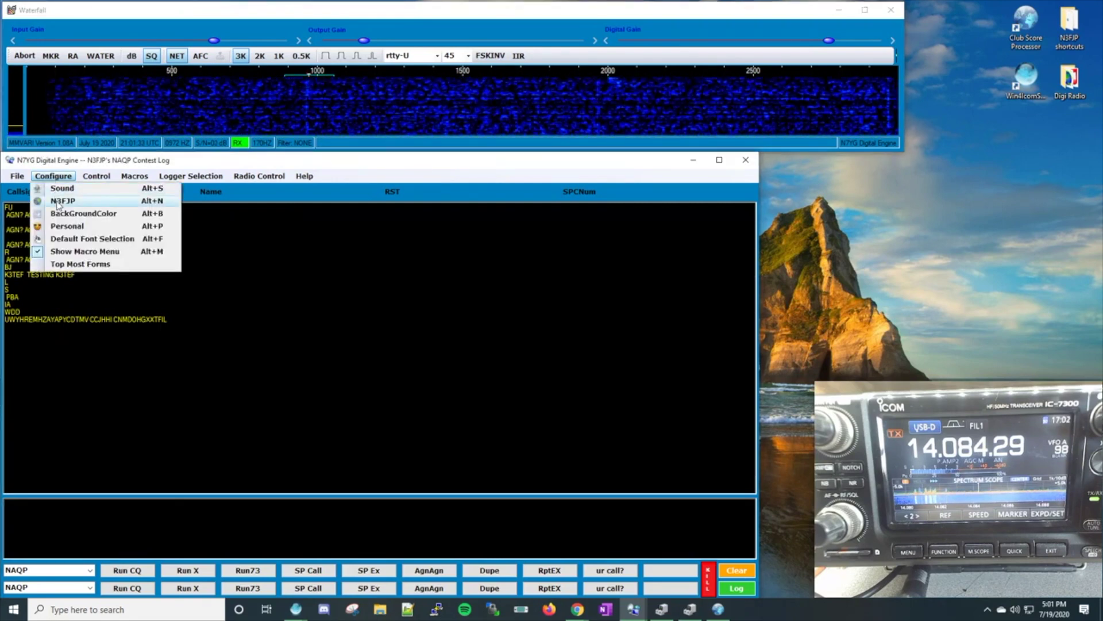
{"action": "left_click", "coordinate": [58, 201]}
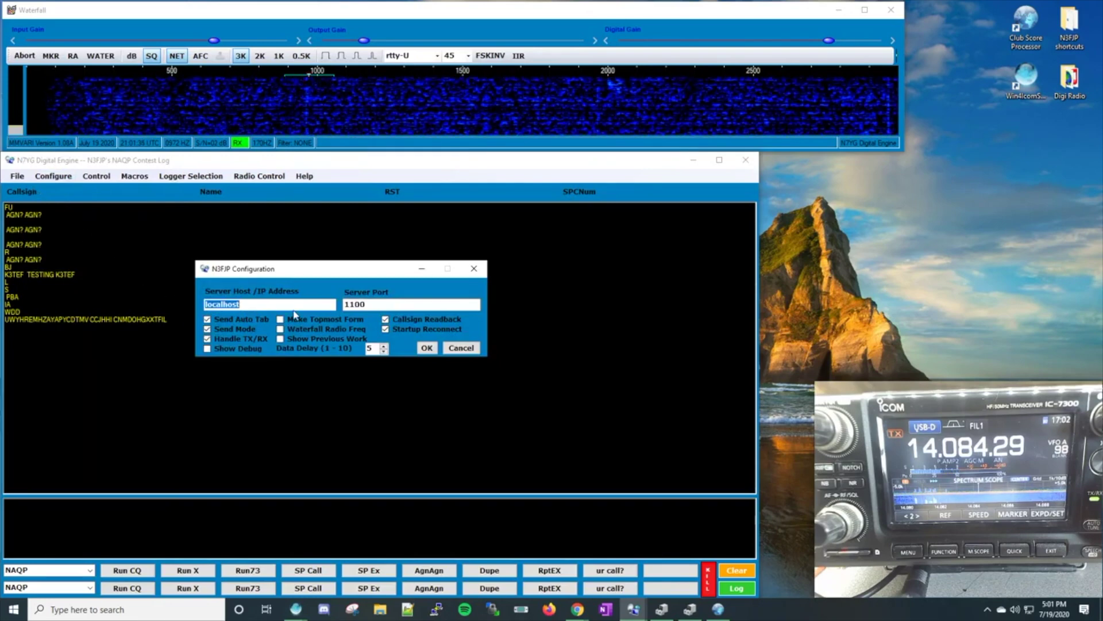
{"action": "left_click", "coordinate": [245, 305]}
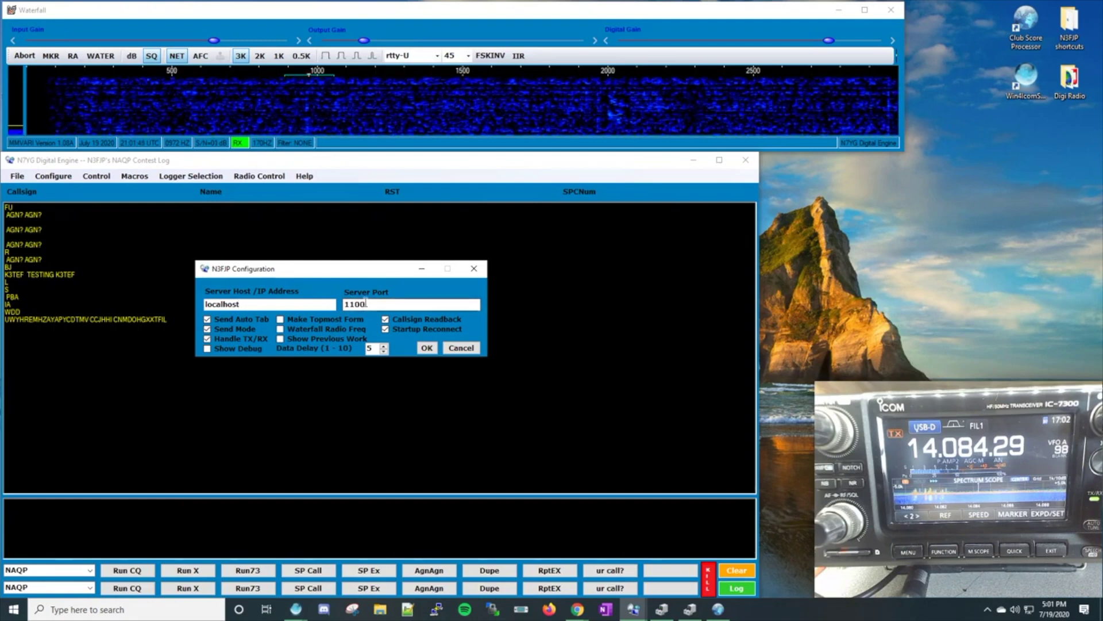
{"action": "left_click_drag", "start_coordinate": [366, 303], "coordinate": [352, 303]}
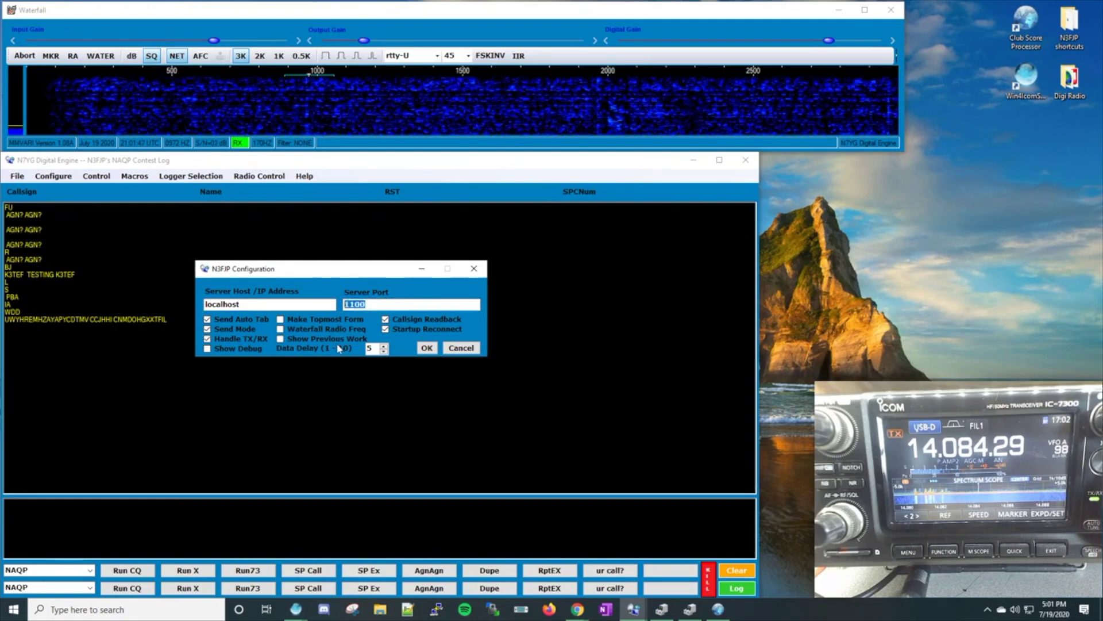
Compare the port with the TCP API server port in the contest log's API settings, and return to the Digital Engine
{"action": "left_click", "coordinate": [718, 609]}
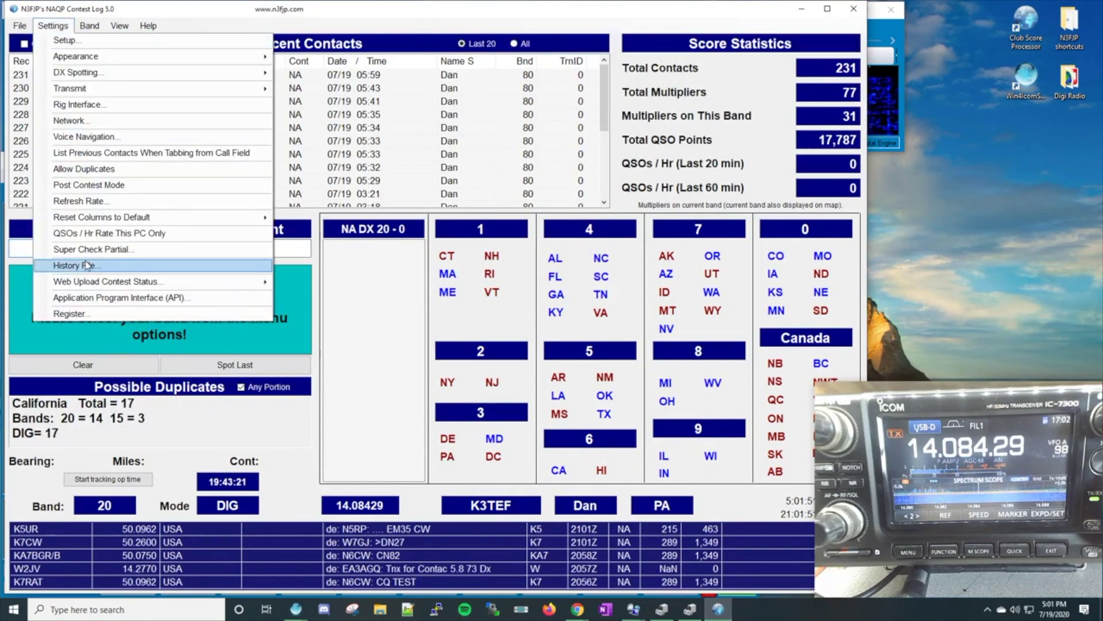
{"action": "left_click", "coordinate": [101, 298]}
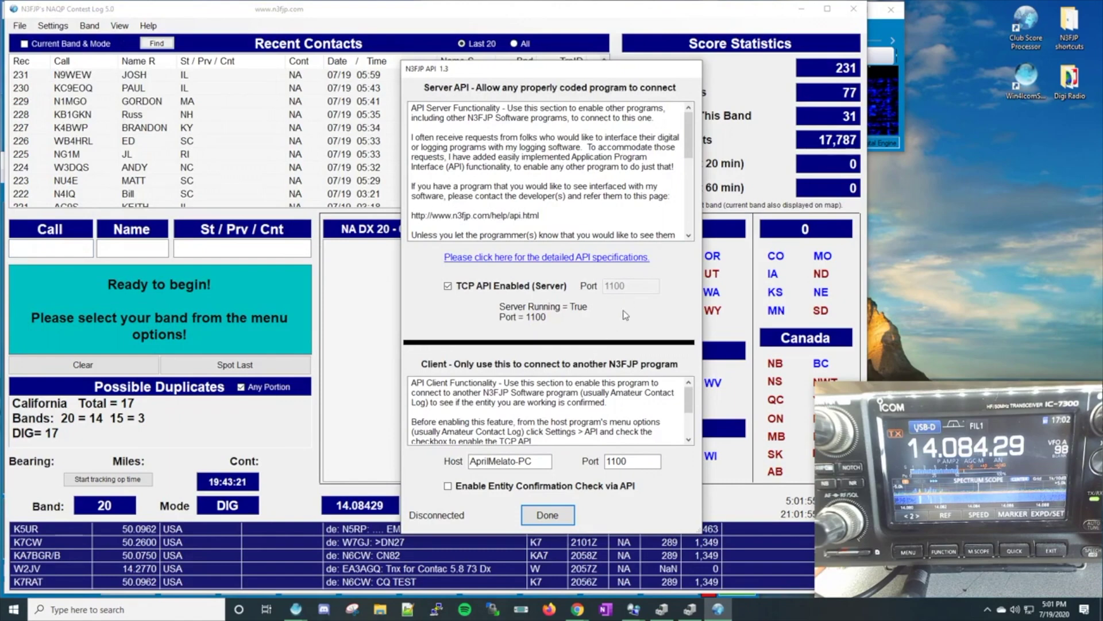
{"action": "left_click", "coordinate": [560, 515]}
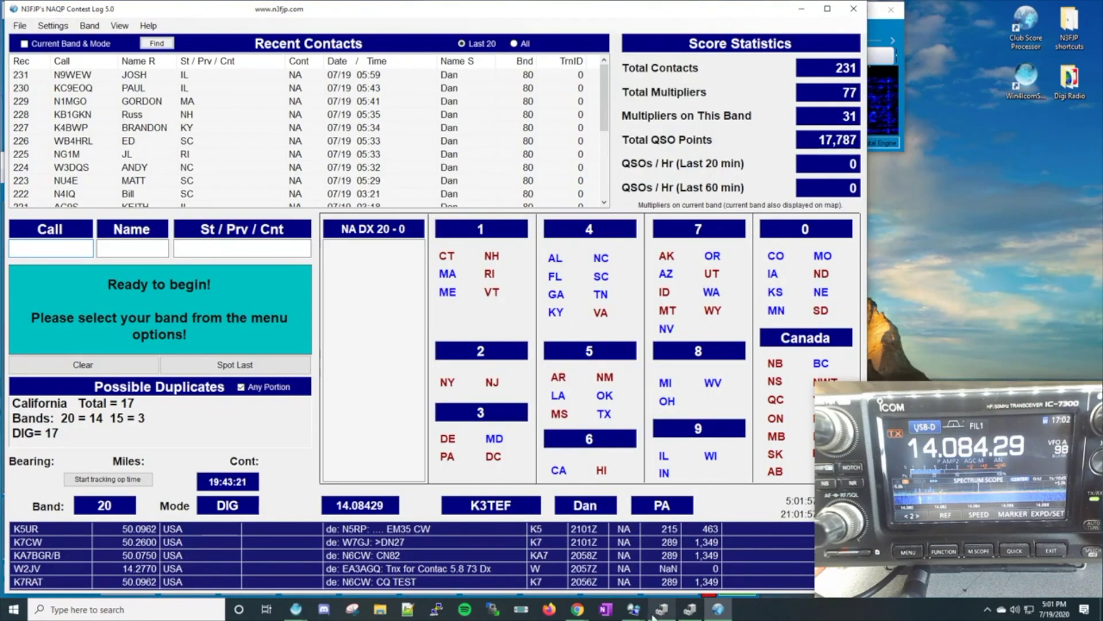
{"action": "mouse_move", "coordinate": [633, 609]}
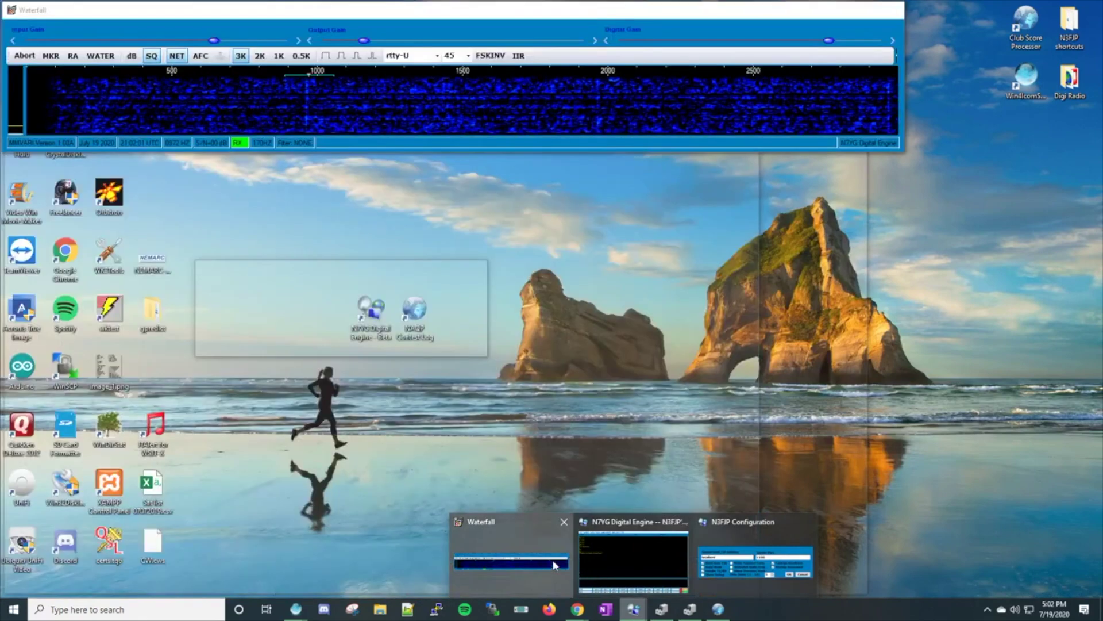
{"action": "left_click", "coordinate": [553, 565]}
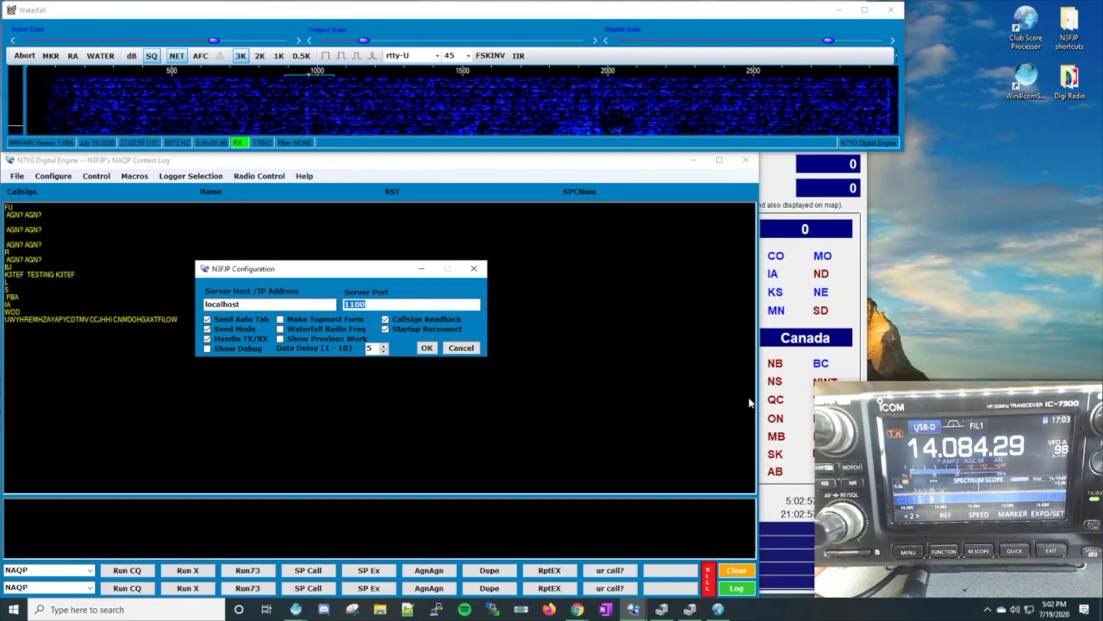
{"action": "left_click", "coordinate": [773, 414]}
{"action": "left_click", "coordinate": [45, 246]}
{"action": "type", "text": "K"}
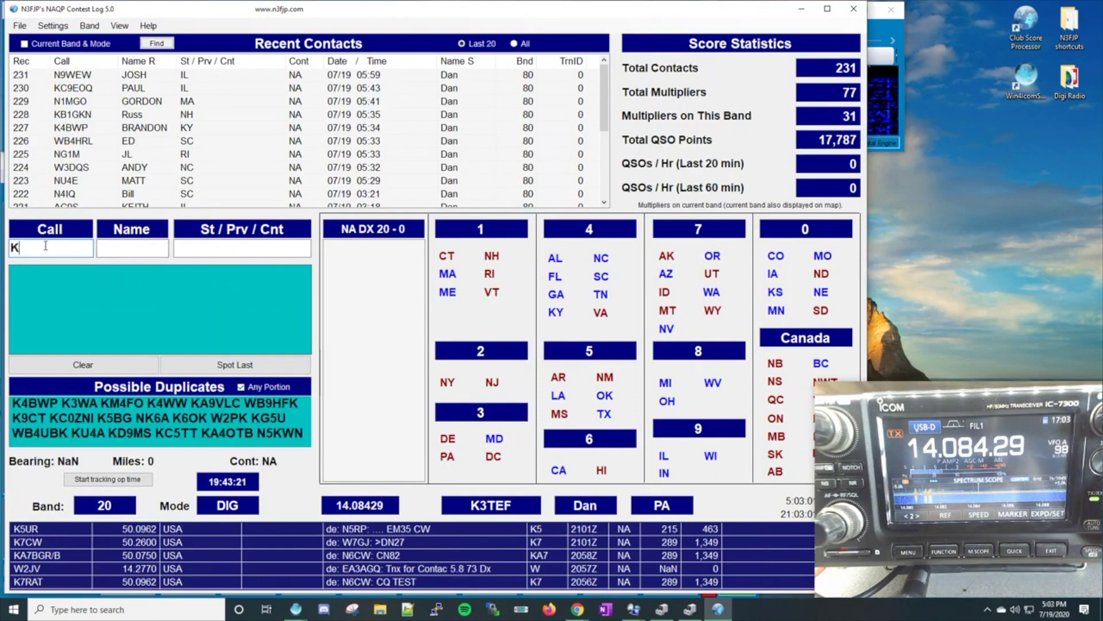
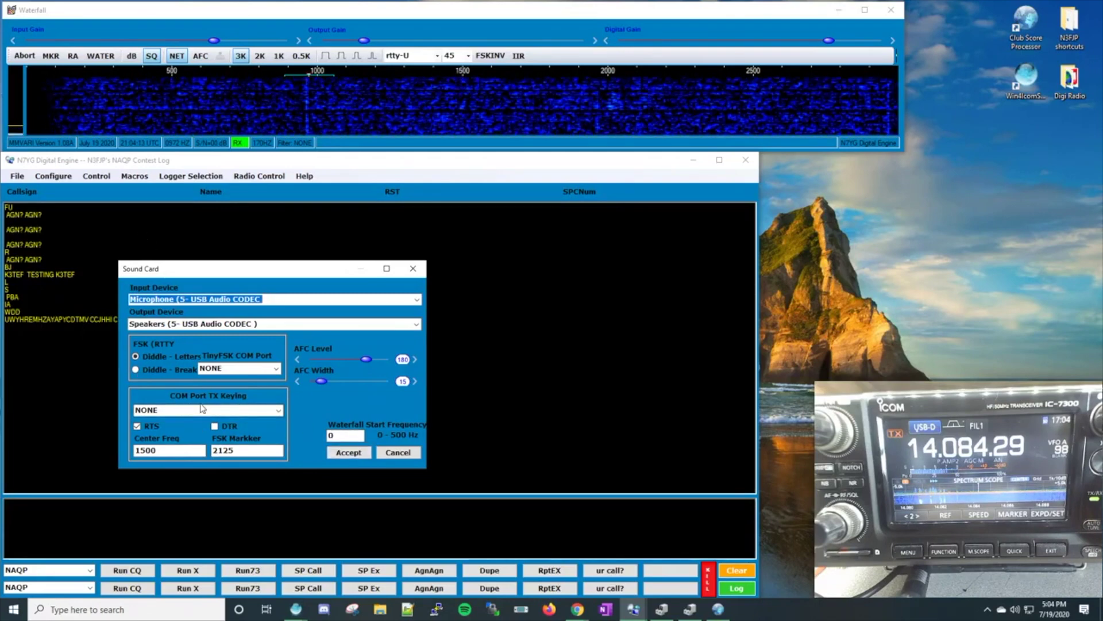
Dismiss the Digital Engine's sound card settings without changes and select N3FJP as its logger
{"action": "left_click", "coordinate": [396, 453]}
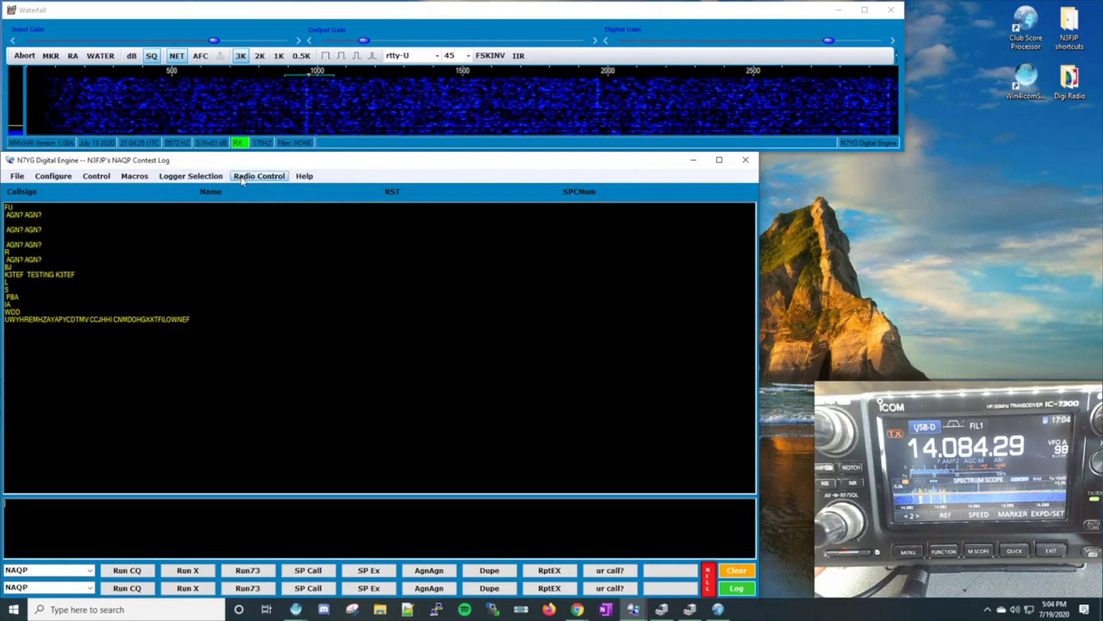
{"action": "left_click", "coordinate": [202, 179]}
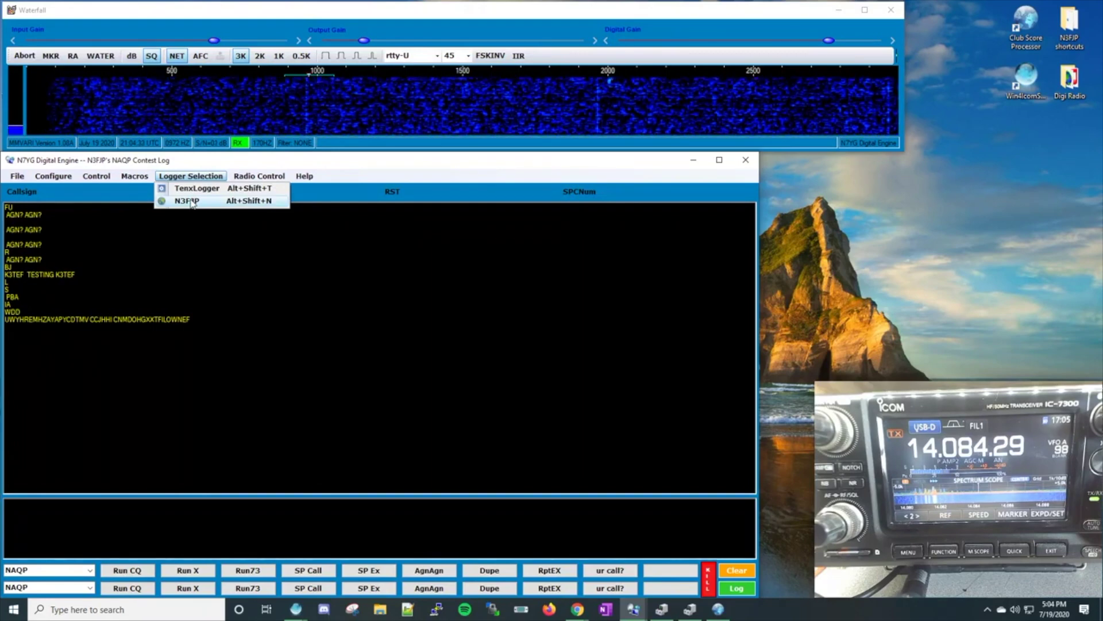
{"action": "left_click", "coordinate": [192, 201]}
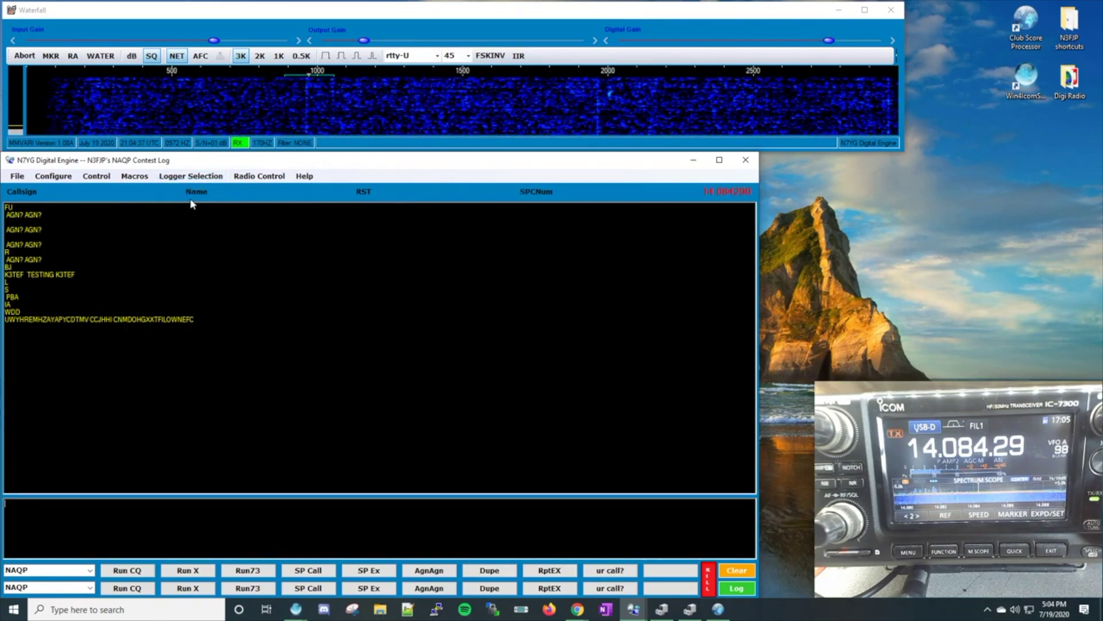
{"action": "left_click", "coordinate": [193, 175]}
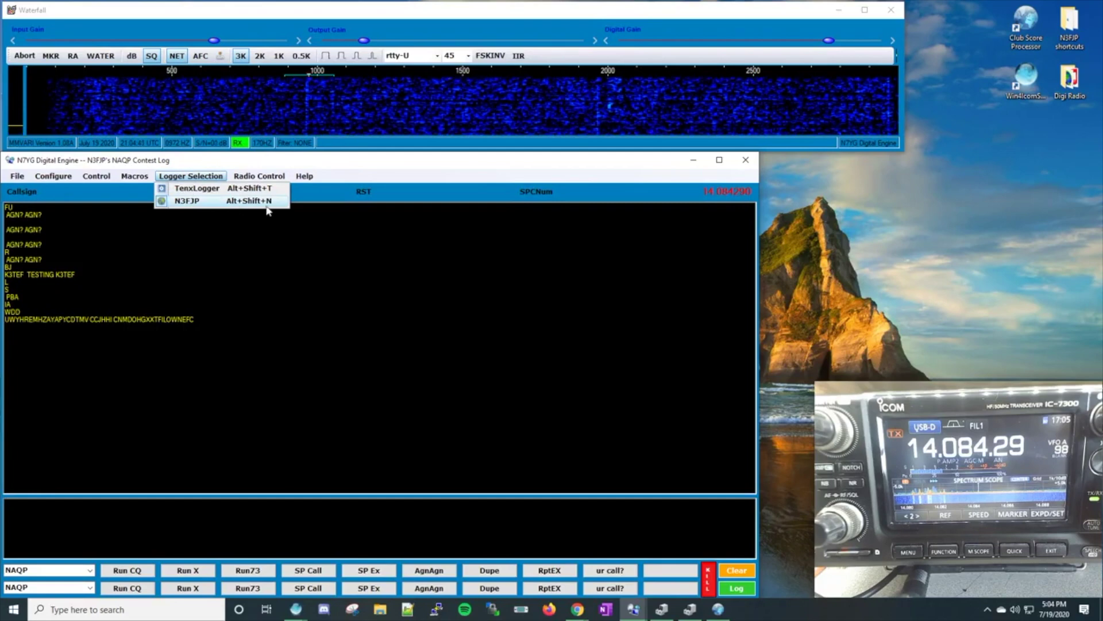
{"action": "left_click", "coordinate": [257, 174]}
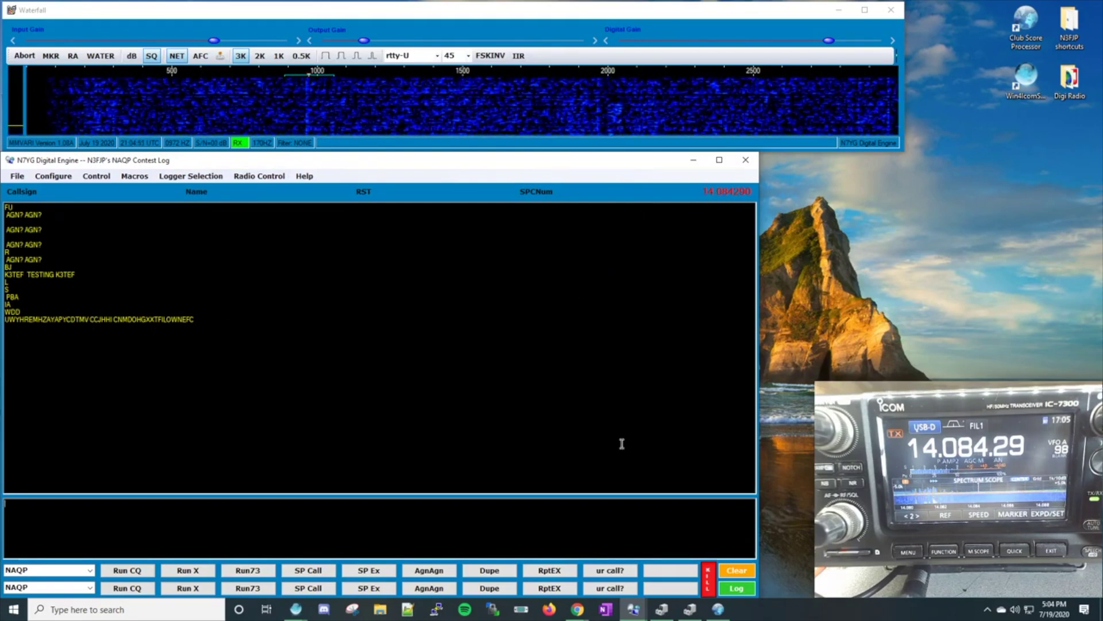
{"action": "left_click", "coordinate": [718, 610]}
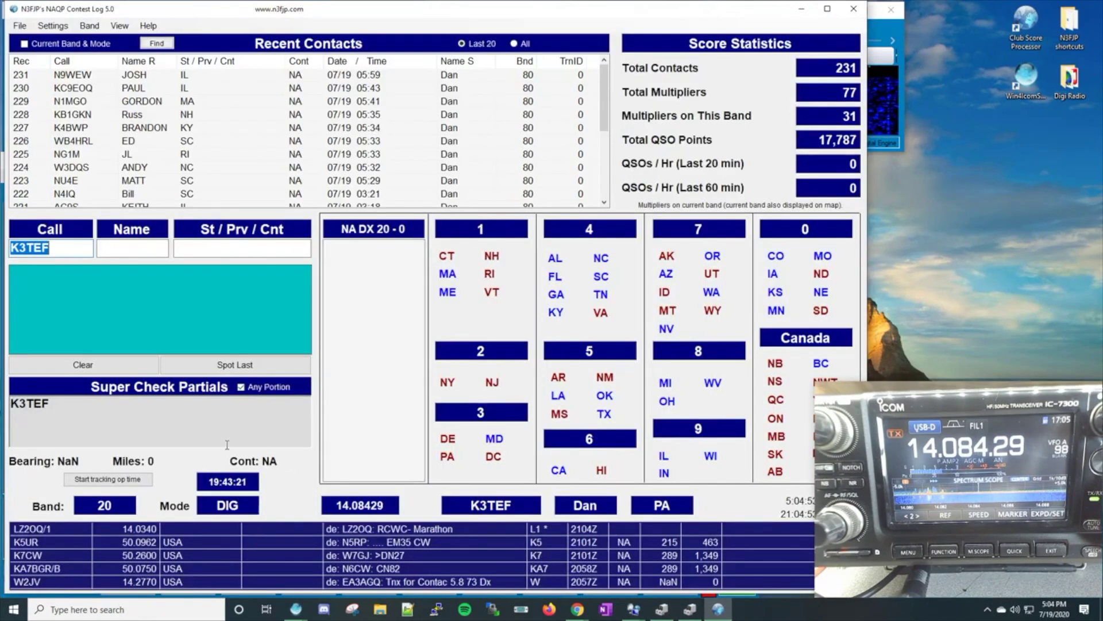
{"action": "left_click", "coordinate": [74, 250]}
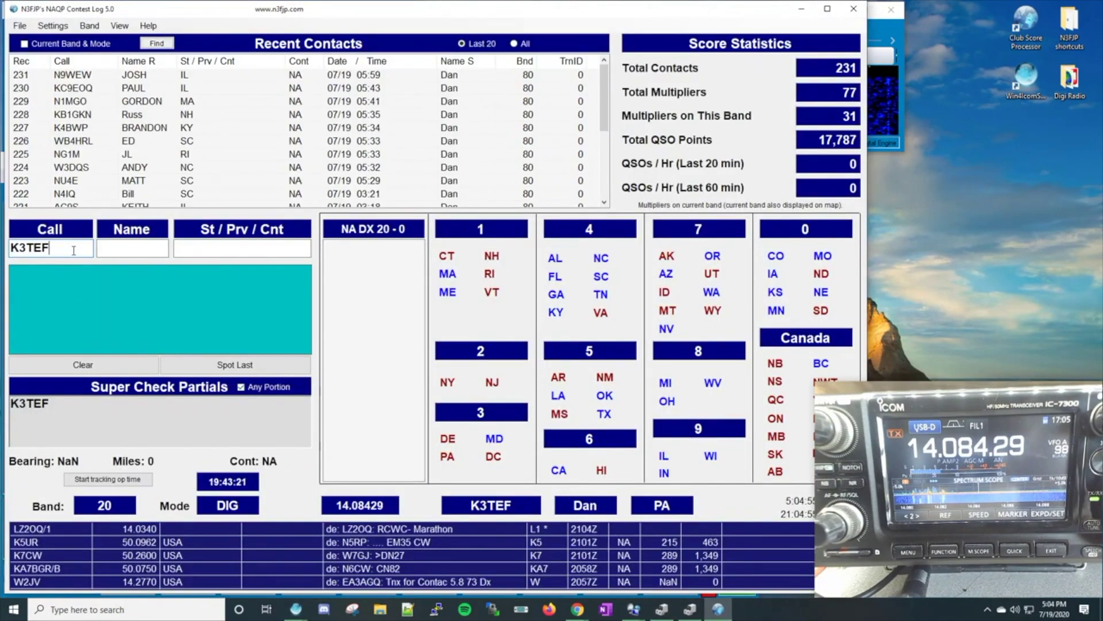
{"action": "key", "text": "BackSpace"}
{"action": "key", "text": "BackSpace"}
{"action": "key", "text": "BackSpace"}
{"action": "key", "text": "BackSpace"}
{"action": "key", "text": "BackSpace"}
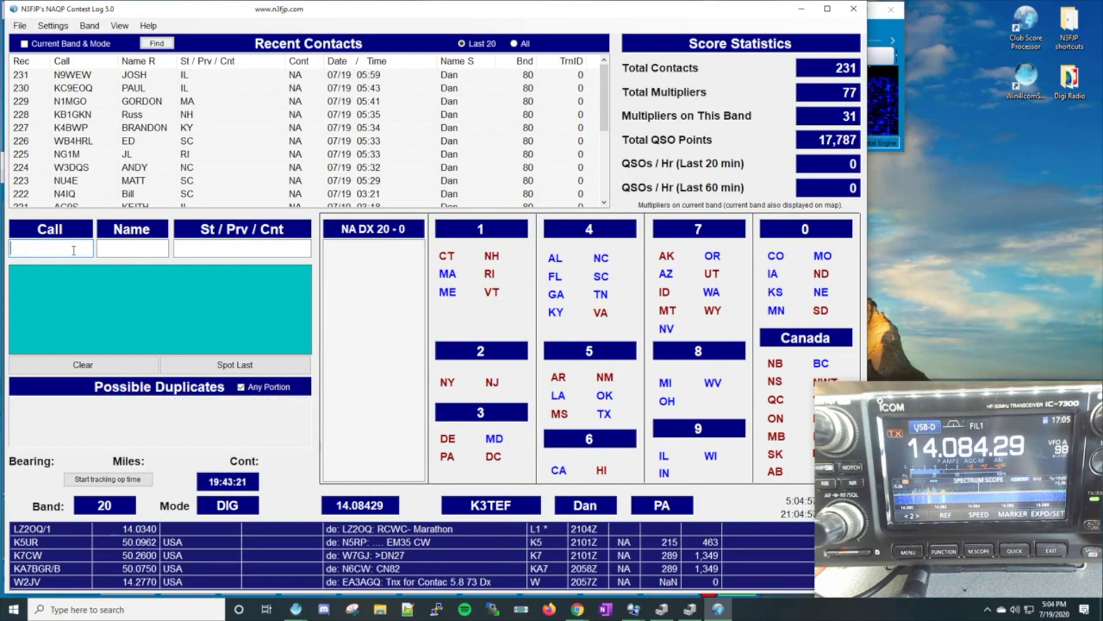
{"action": "type", "text": "W"}
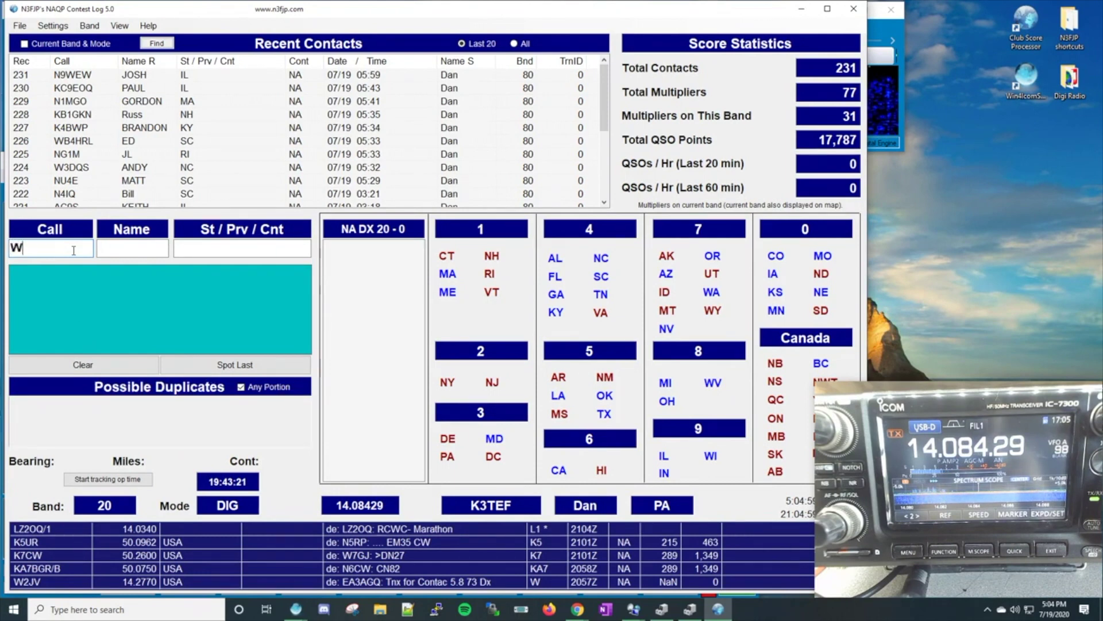
{"action": "type", "text": "B3"}
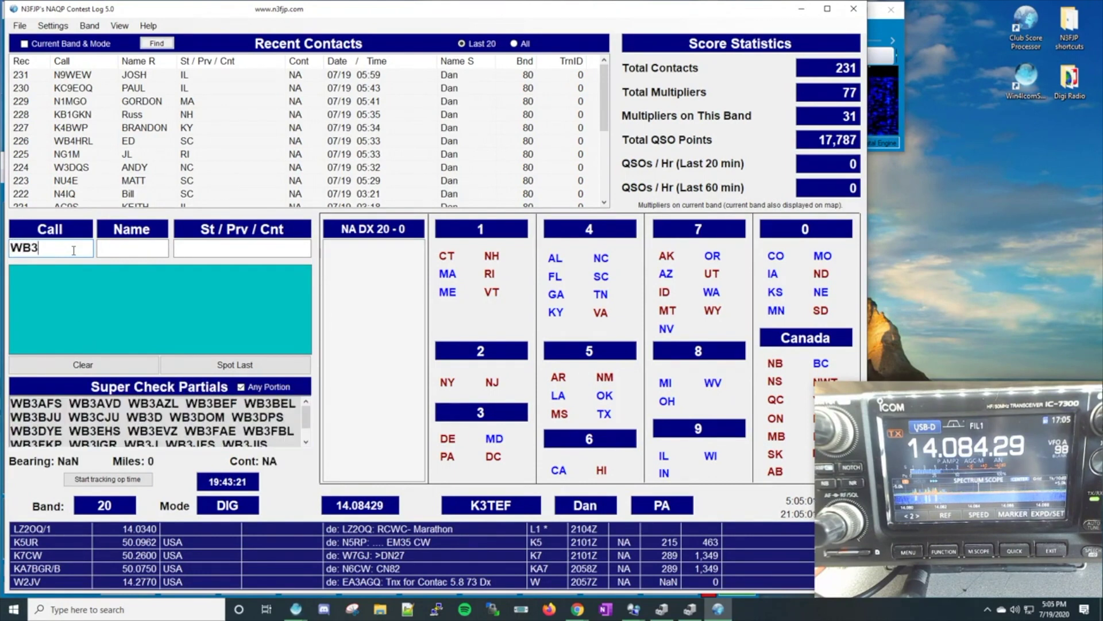
{"action": "type", "text": "HNA"}
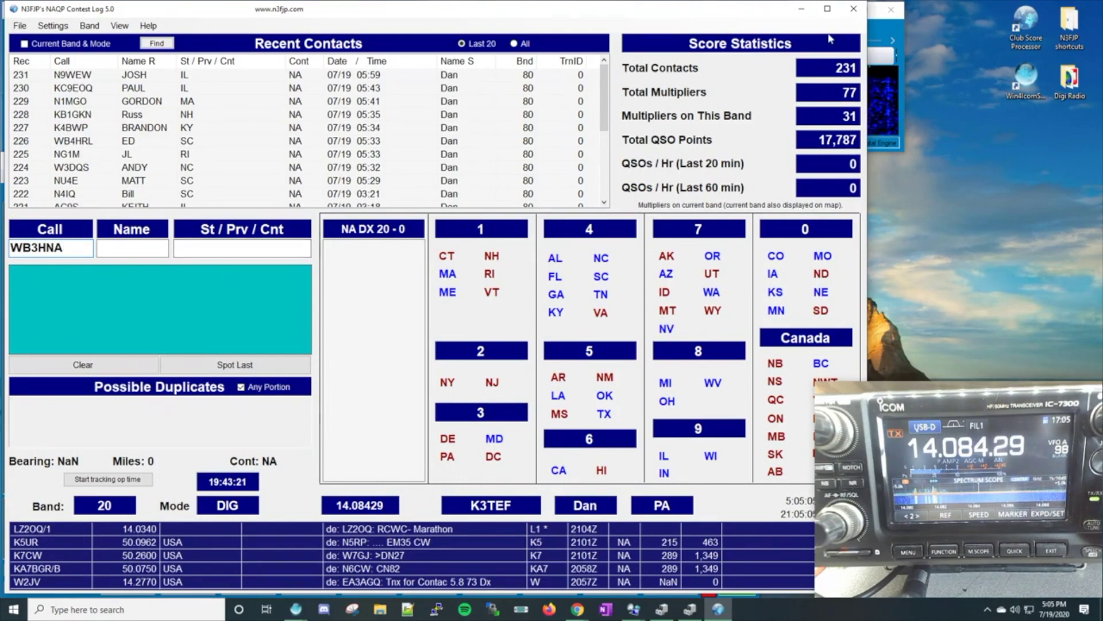
Compare the callsign shown in the Digital Engine with the one in the contest log, ending in the Digital Engine
{"action": "left_click", "coordinate": [801, 9]}
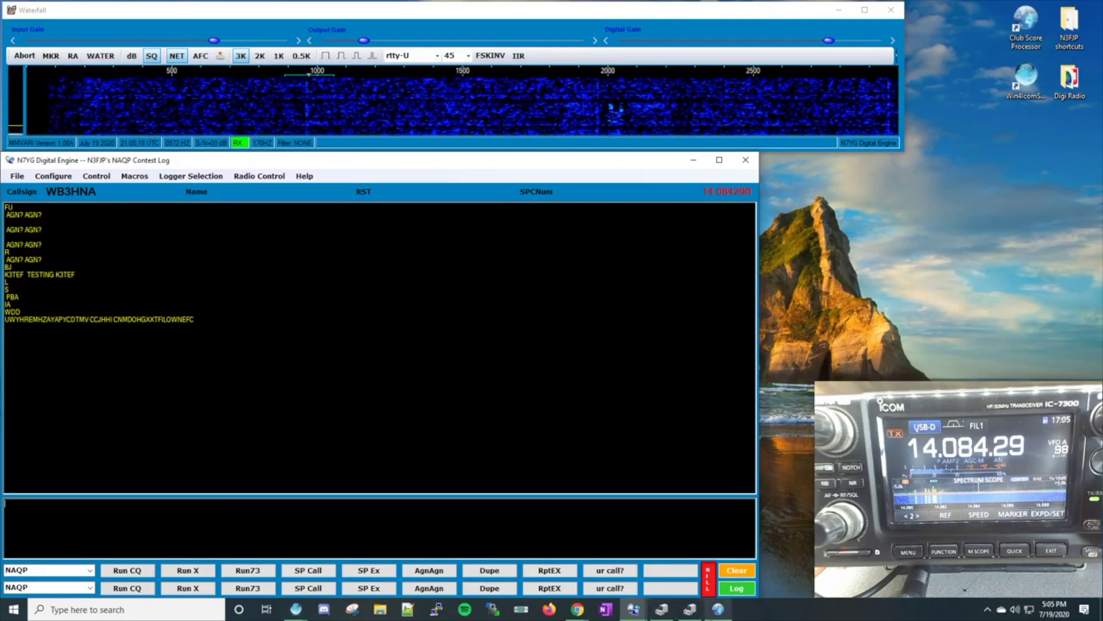
{"action": "left_click", "coordinate": [703, 610]}
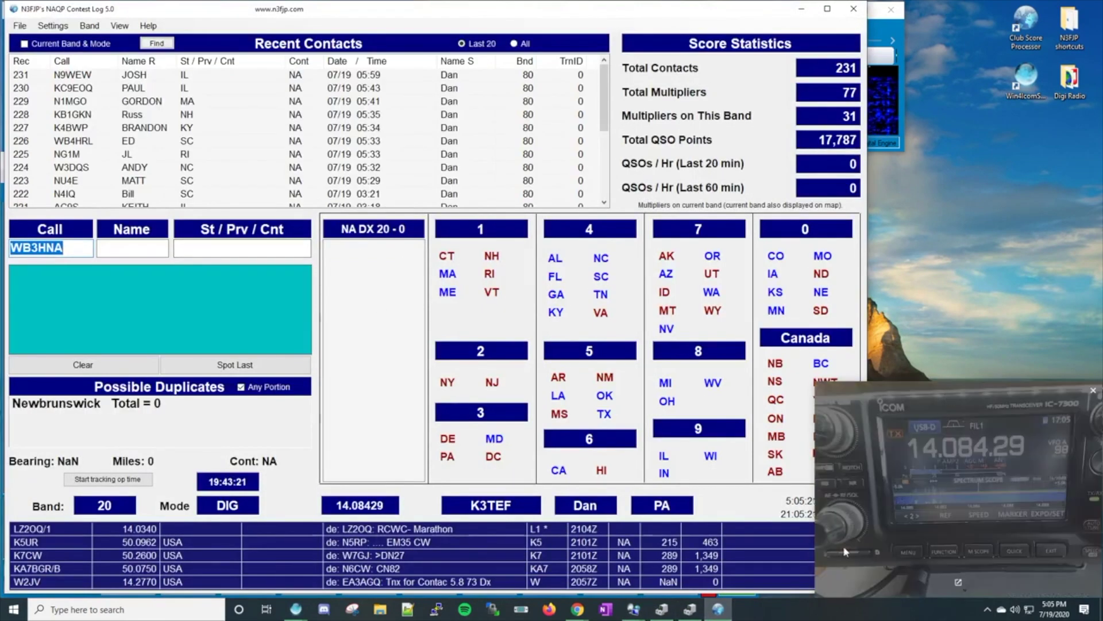
{"action": "left_click", "coordinate": [634, 609]}
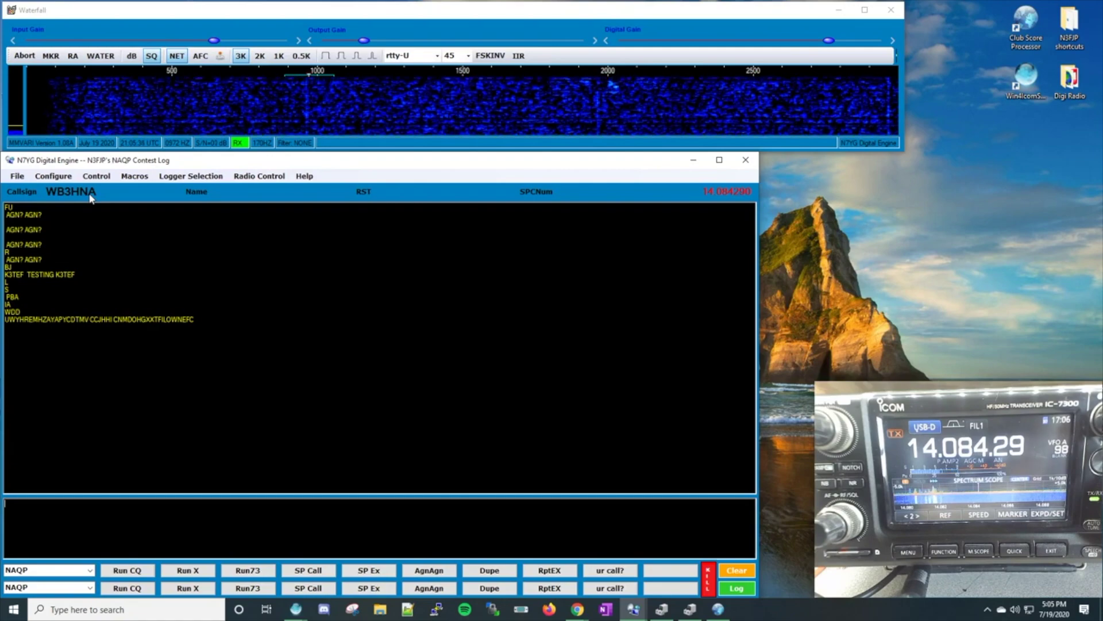
{"action": "key", "text": "alt+Tab"}
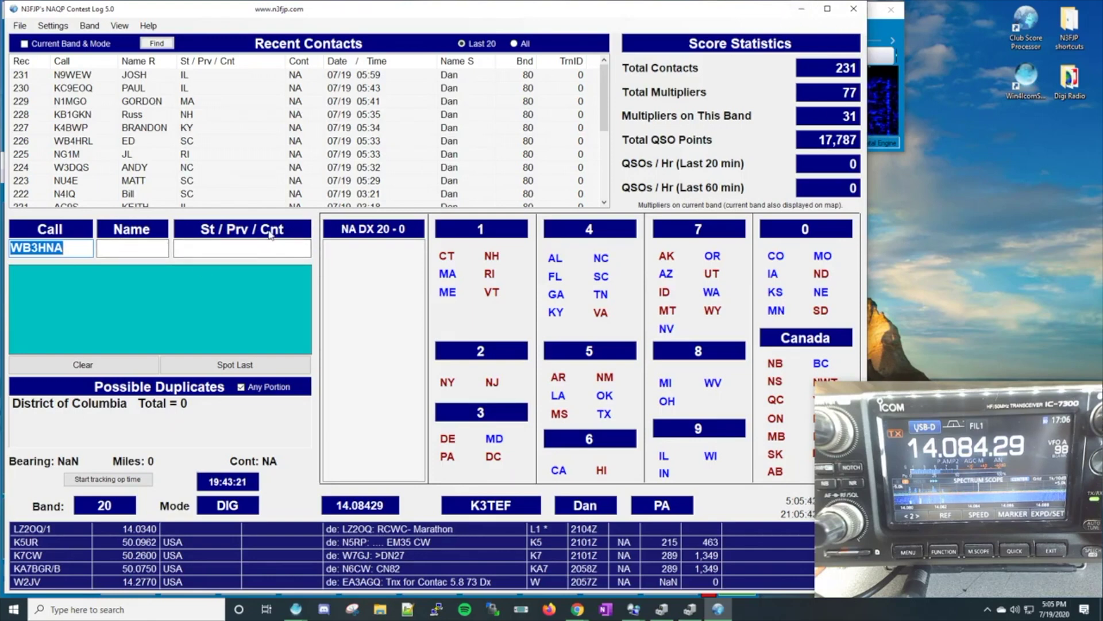
{"action": "left_click", "coordinate": [802, 9]}
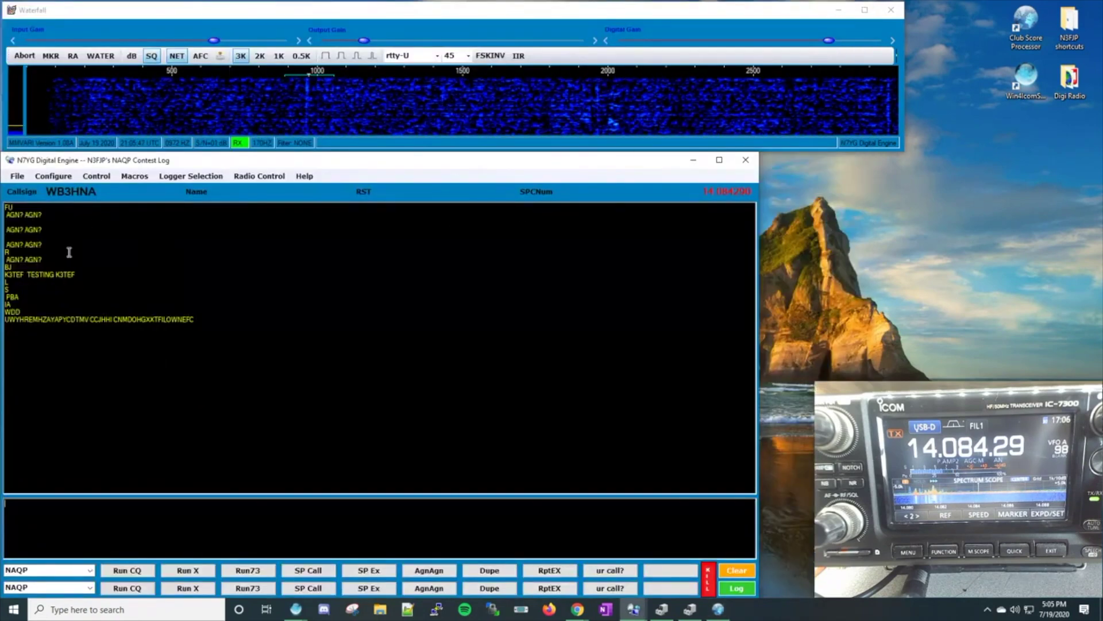
{"action": "right_click", "coordinate": [20, 275]}
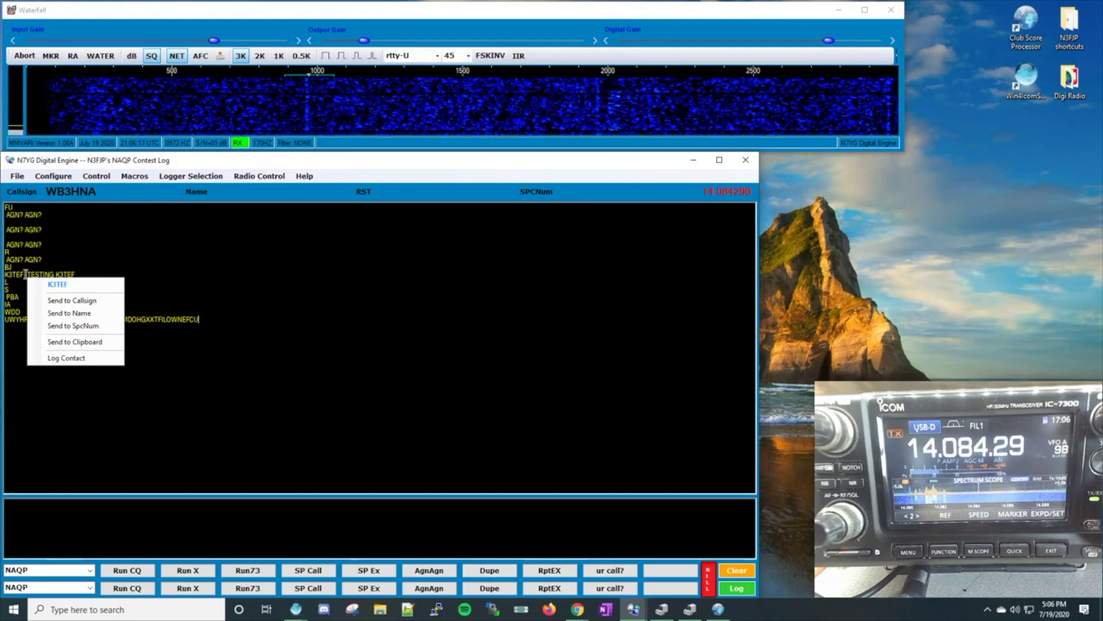
{"action": "left_click", "coordinate": [76, 307]}
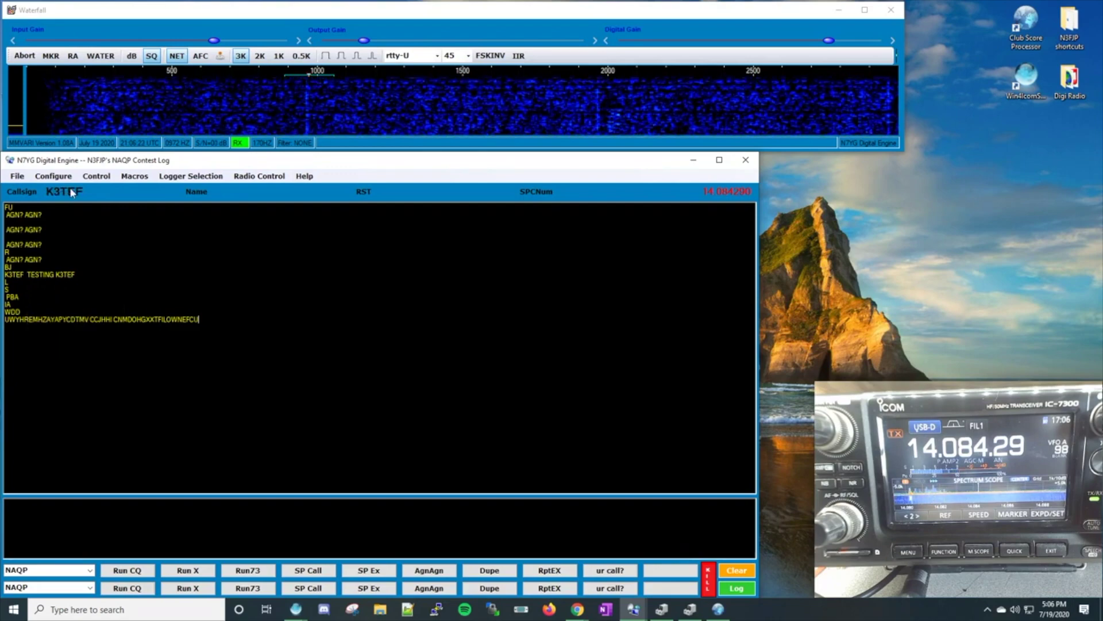
{"action": "left_click", "coordinate": [718, 610]}
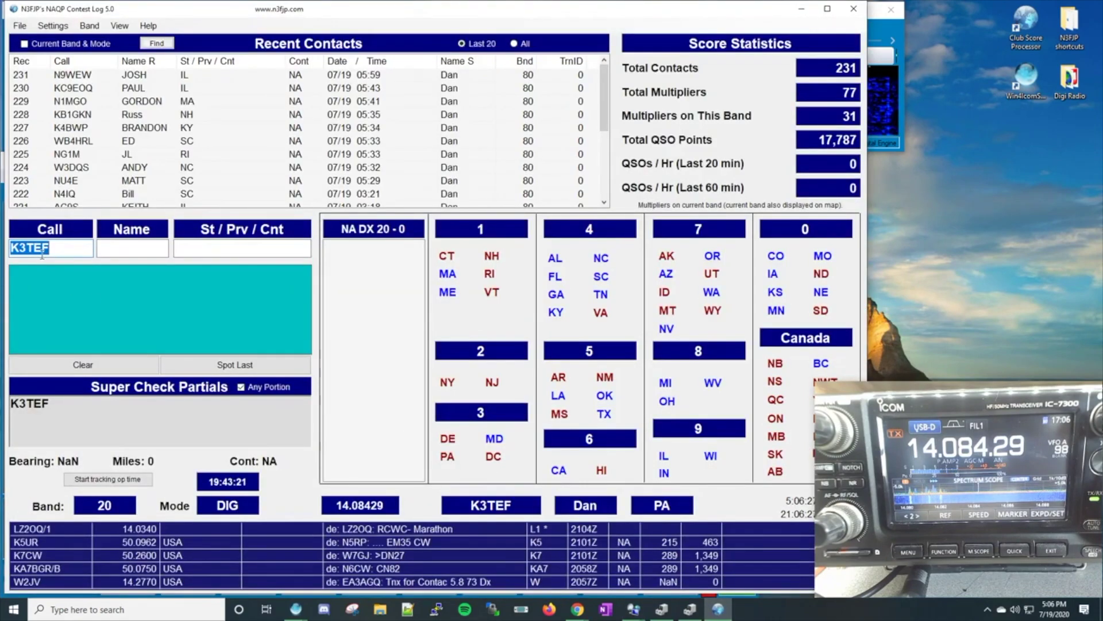
{"action": "left_click", "coordinate": [802, 9]}
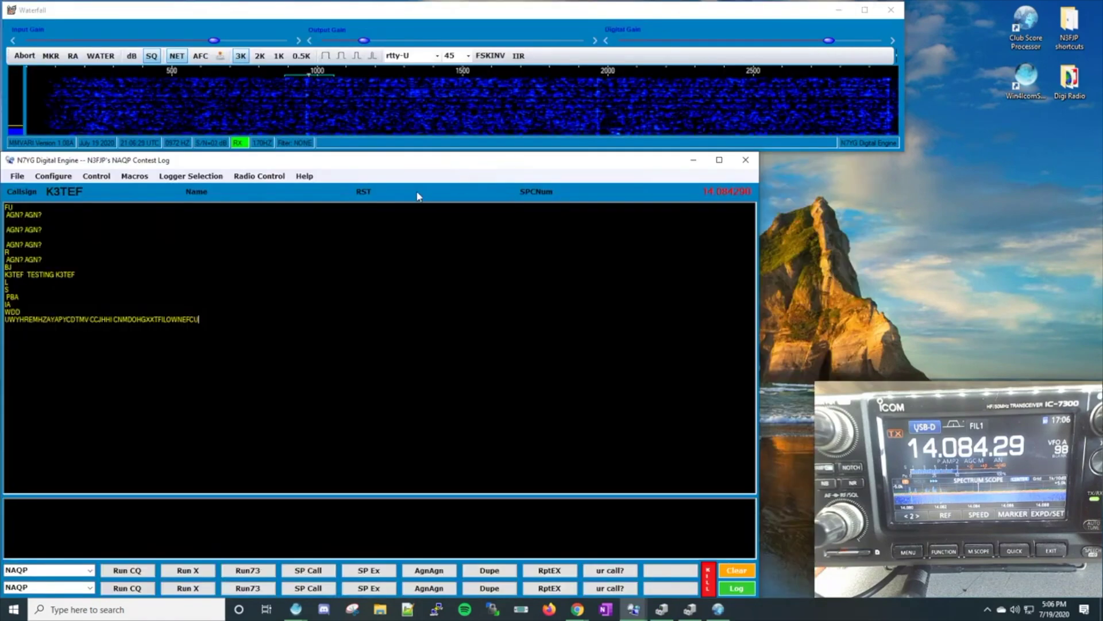
Send the word TESTING from the received text to the Name field, and check the contest log's Name field
{"action": "right_click", "coordinate": [42, 274]}
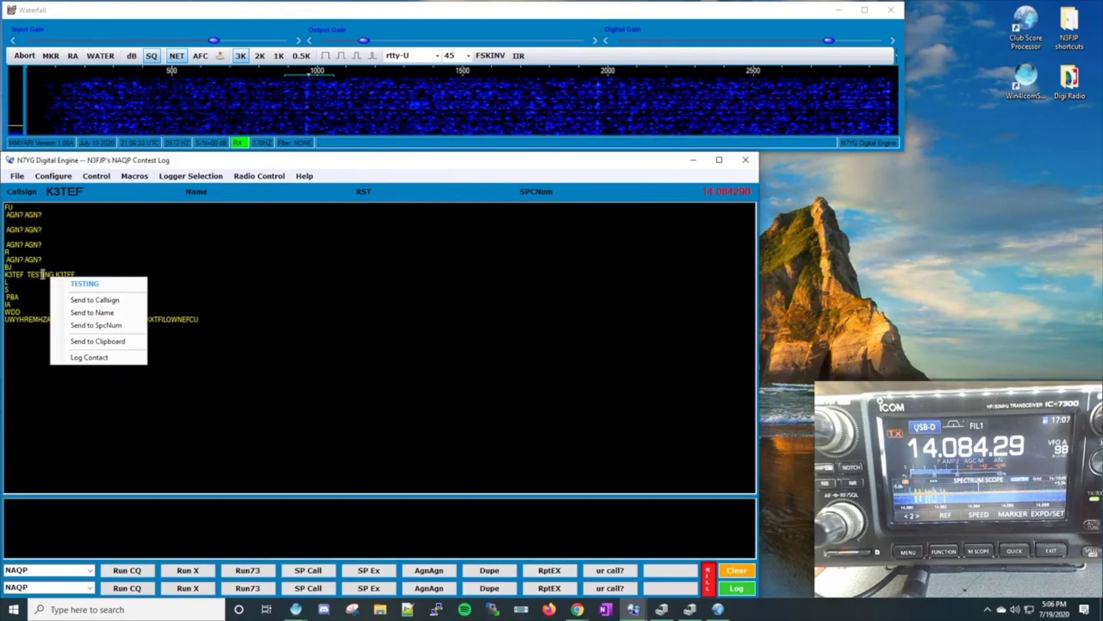
{"action": "left_click", "coordinate": [82, 313]}
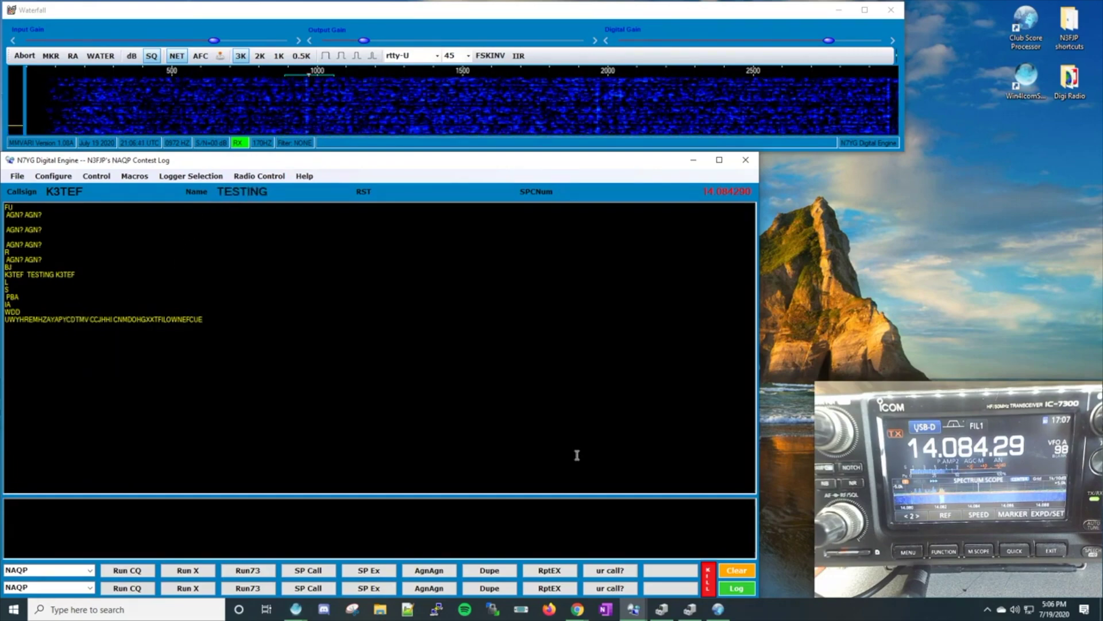
{"action": "left_click", "coordinate": [718, 609]}
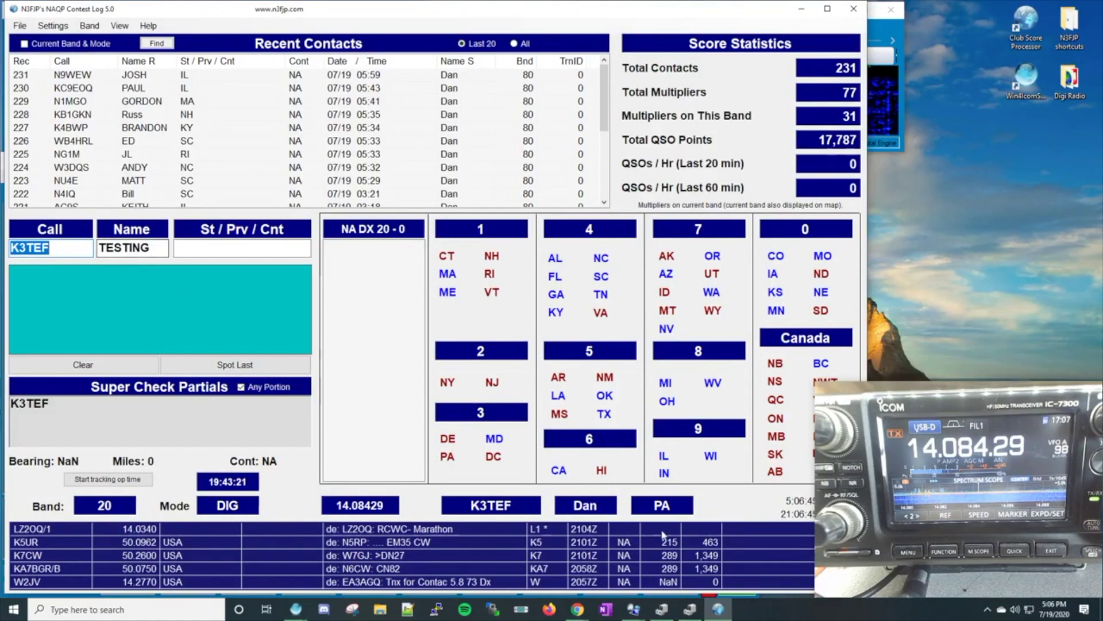
{"action": "left_click", "coordinate": [719, 611]}
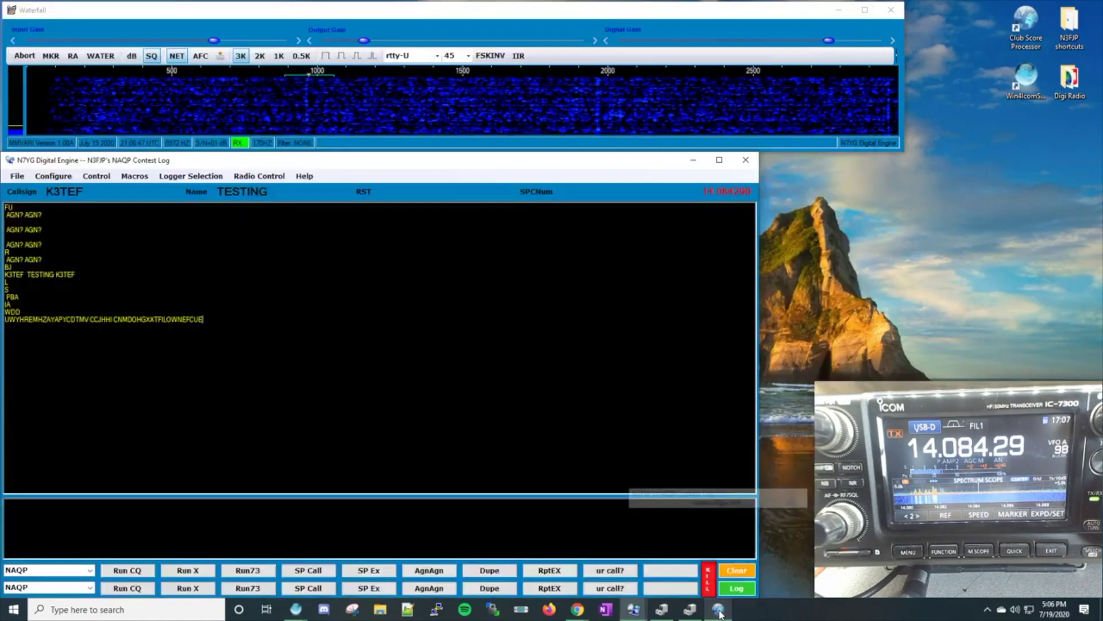
Send PBA from the received text to the SPCNum field, and check the contest log's St / Prv / Cnt field
{"action": "right_click", "coordinate": [72, 274]}
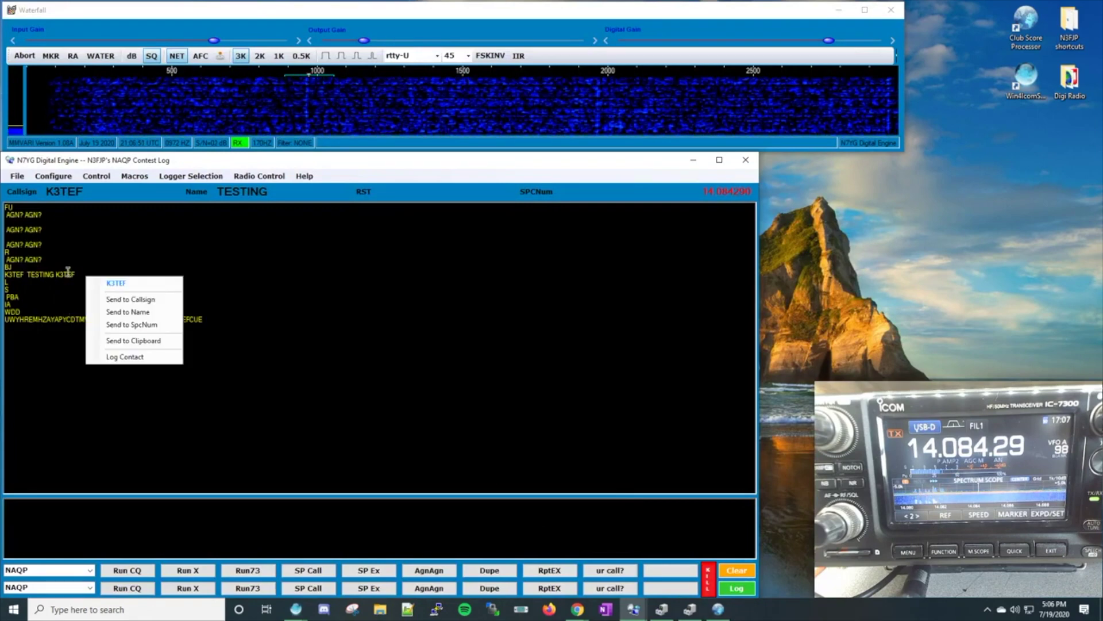
{"action": "right_click", "coordinate": [12, 296]}
{"action": "right_click", "coordinate": [13, 297]}
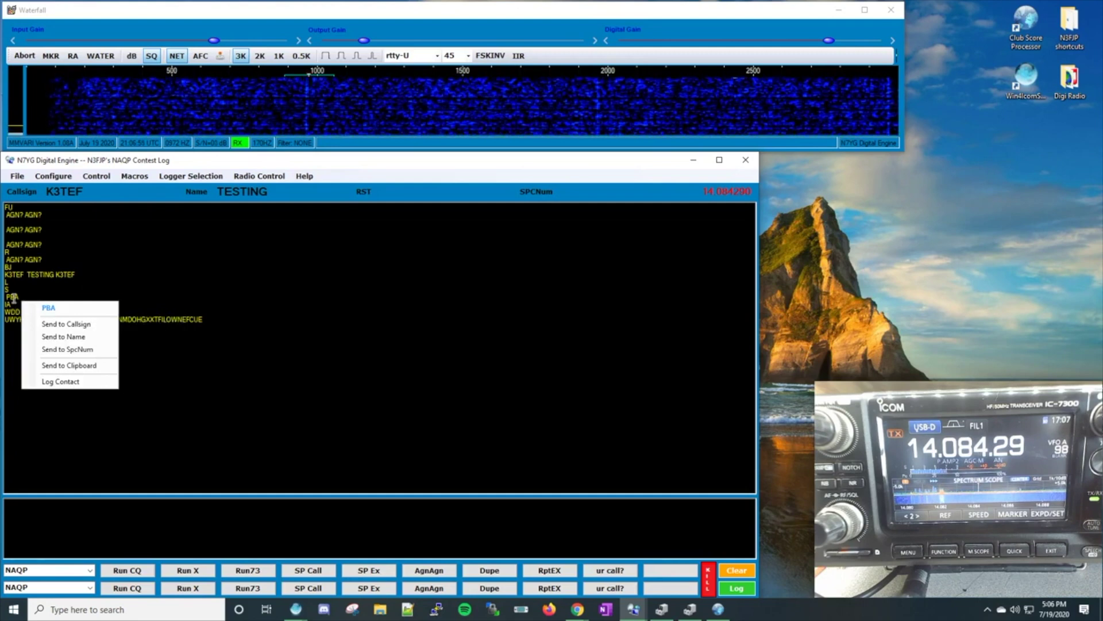
{"action": "left_click", "coordinate": [84, 350]}
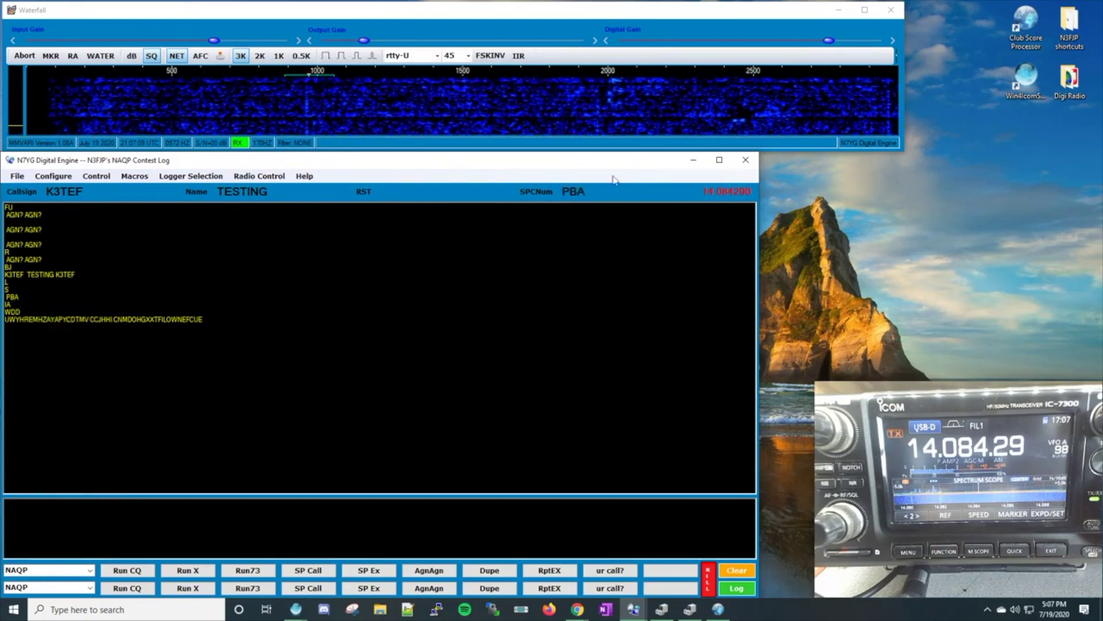
{"action": "left_click", "coordinate": [719, 609]}
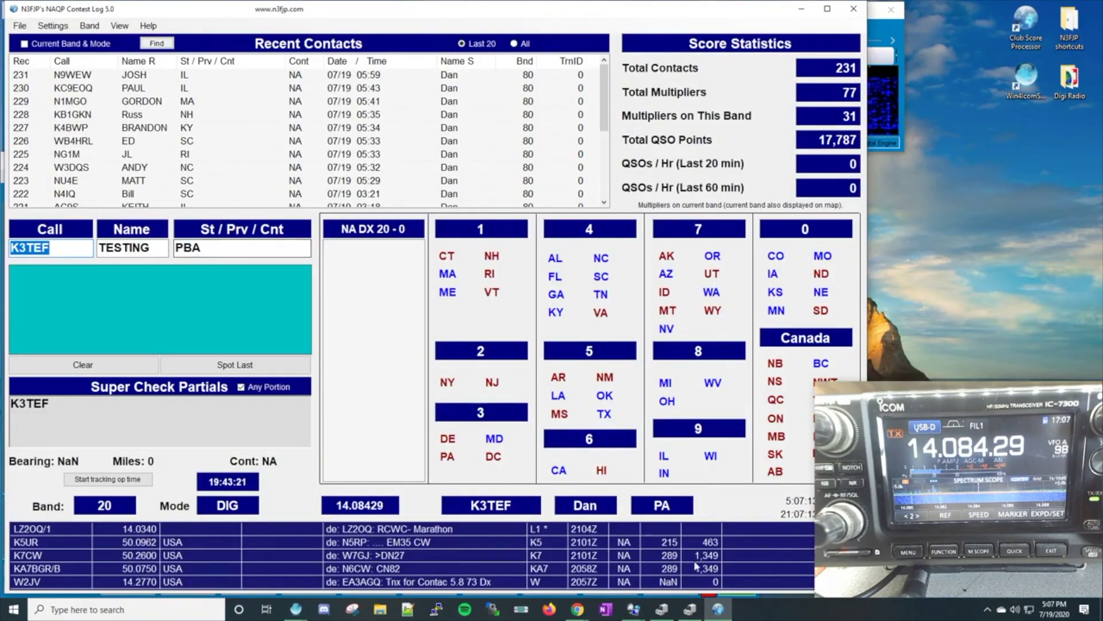
{"action": "left_click", "coordinate": [719, 610]}
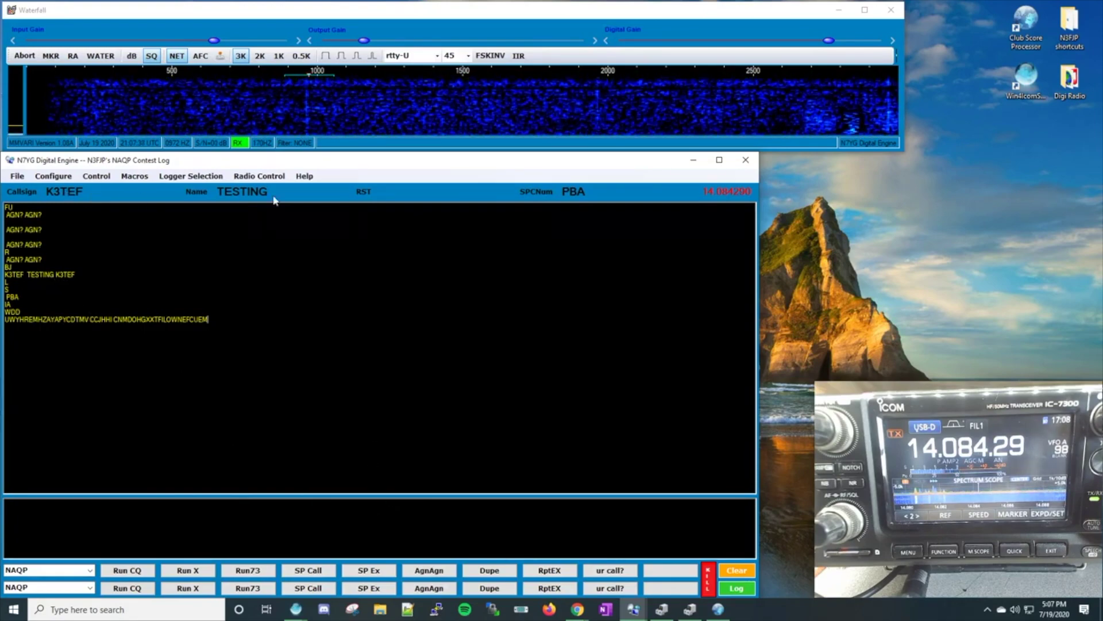
{"action": "left_click", "coordinate": [736, 588]}
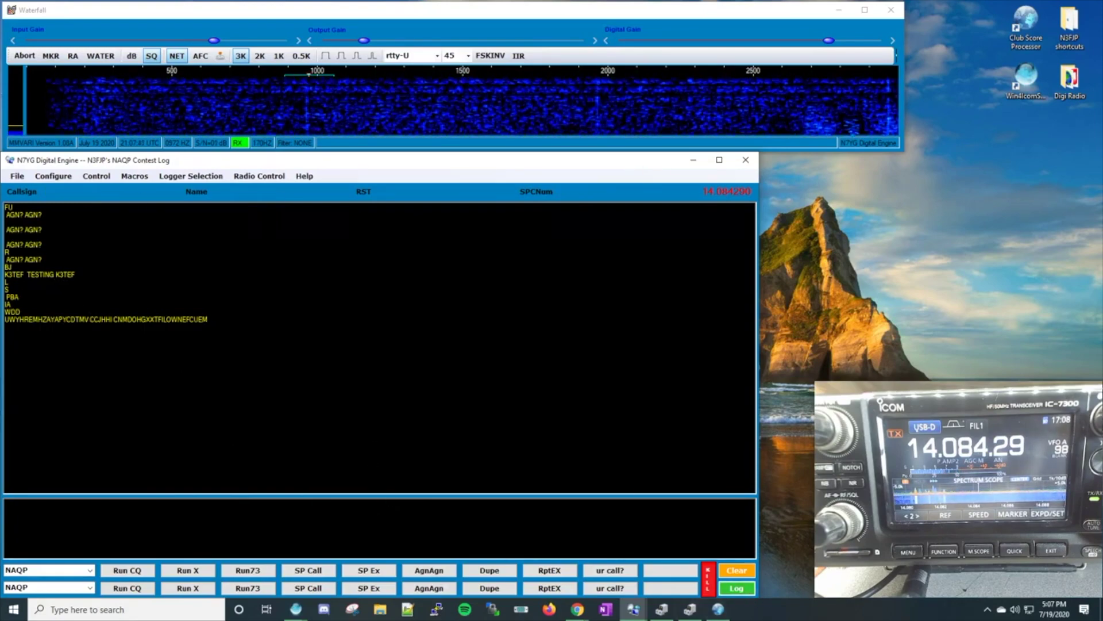
{"action": "left_click", "coordinate": [717, 609]}
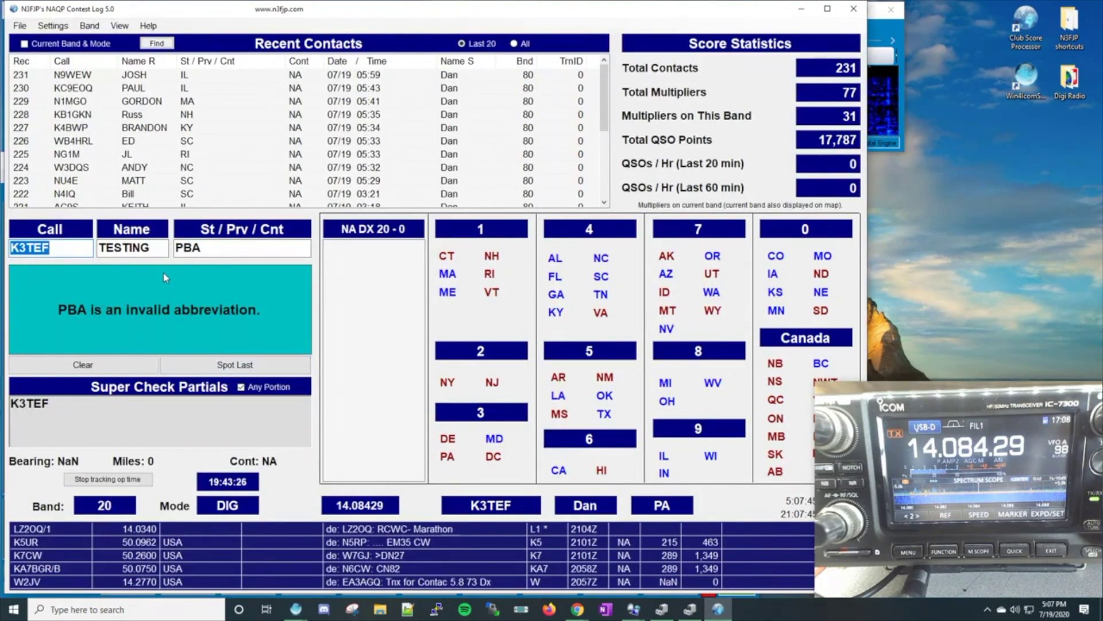
{"action": "left_click", "coordinate": [188, 252]}
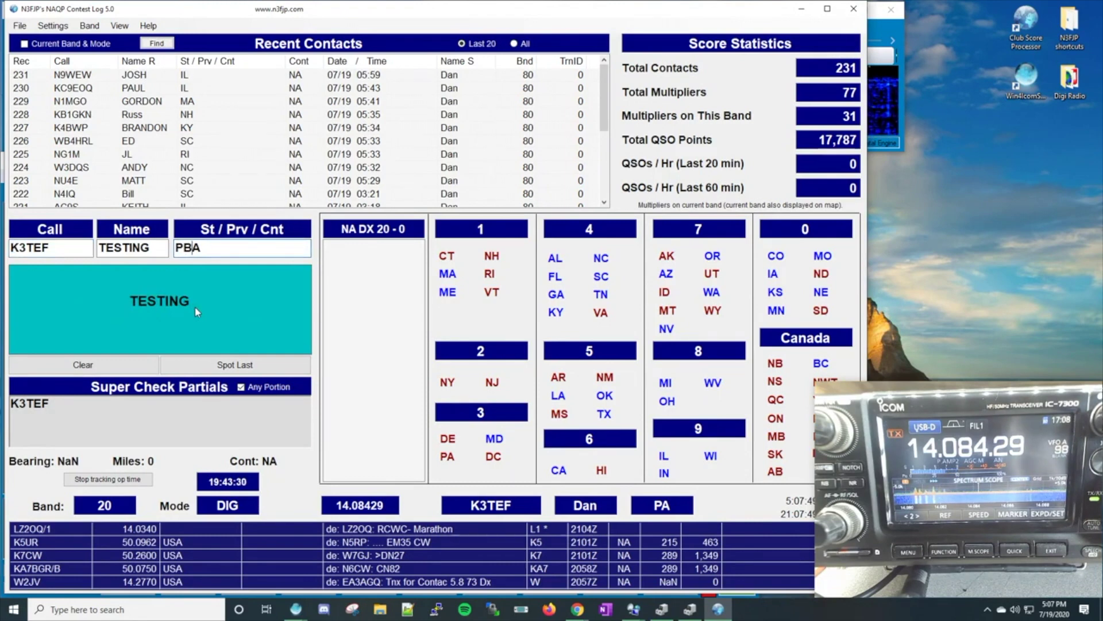
{"action": "key", "text": "BackSpace"}
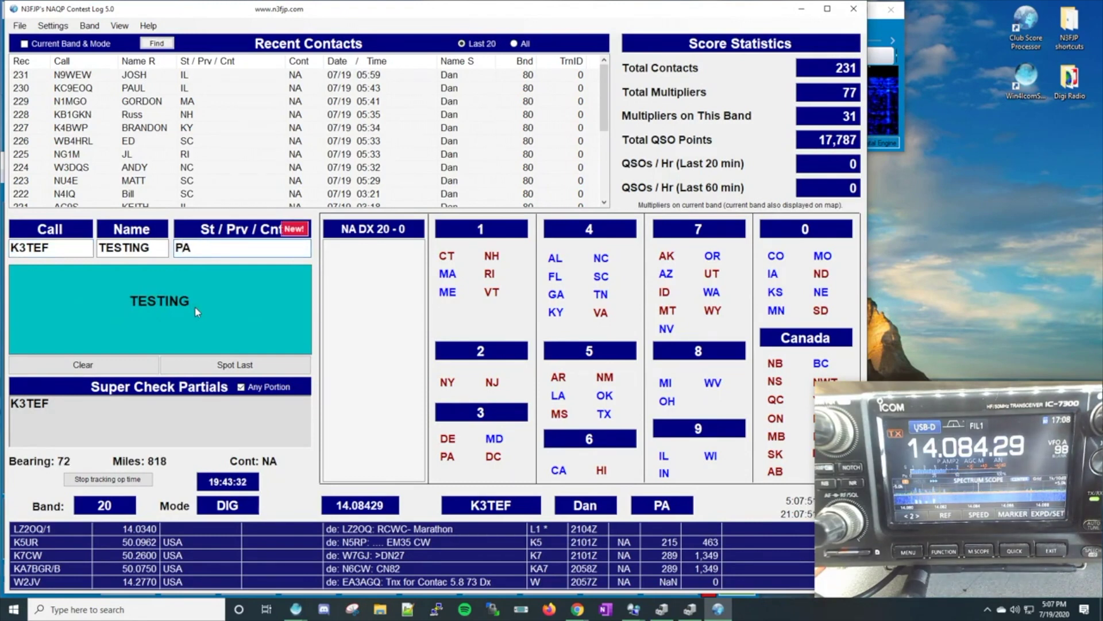
{"action": "left_click", "coordinate": [715, 611]}
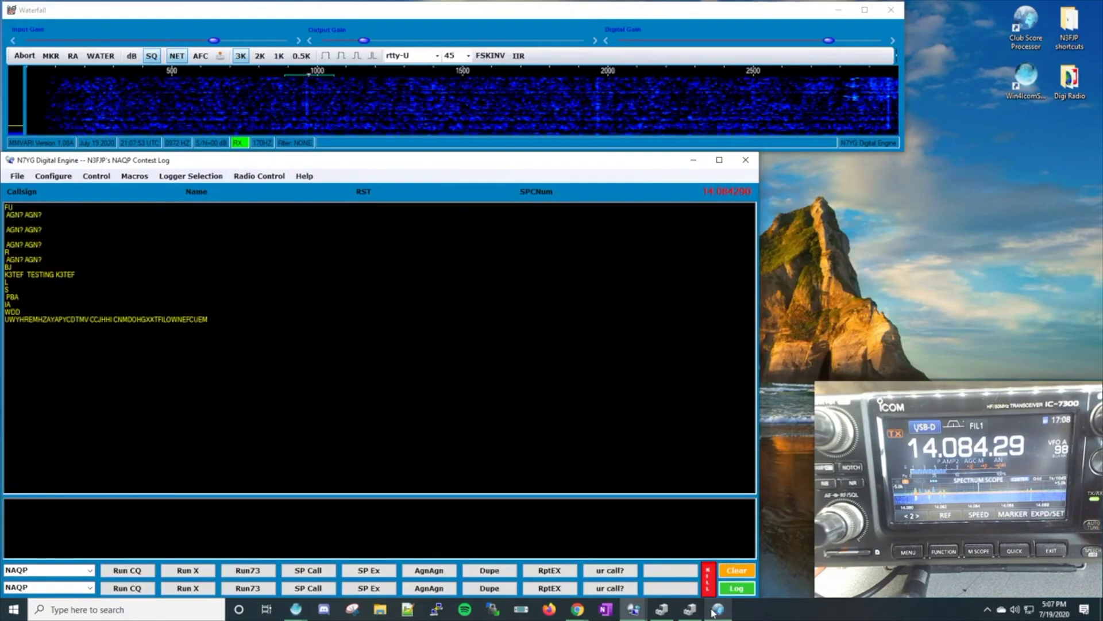
{"action": "left_click", "coordinate": [716, 615]}
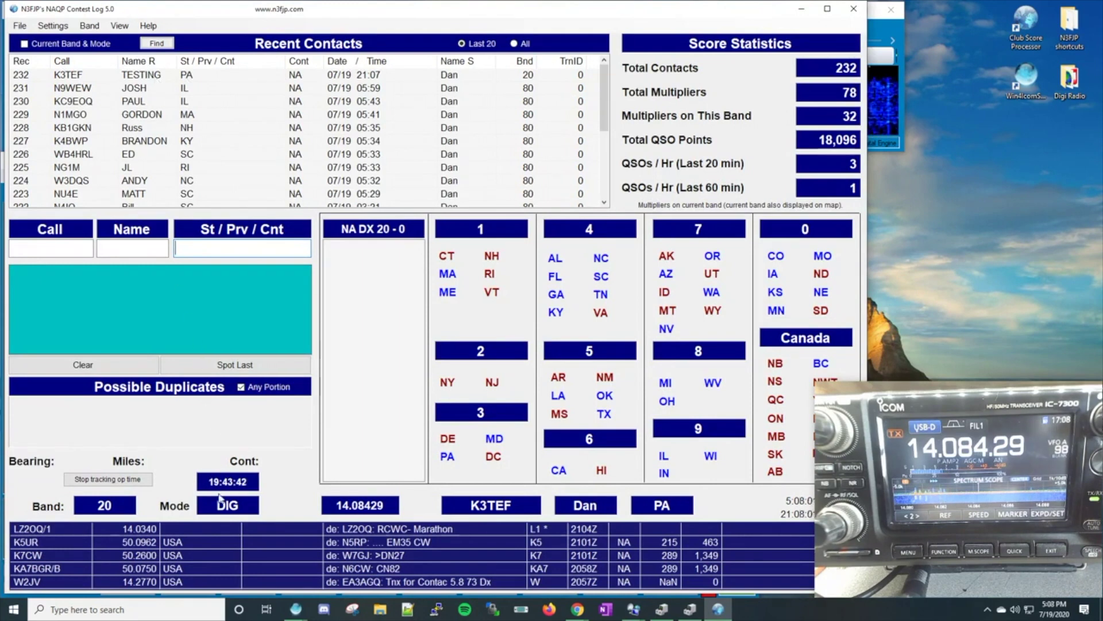
Stop tracking operating time, and review the logged K3TEF contact's details in the contact editor
{"action": "left_click", "coordinate": [131, 484]}
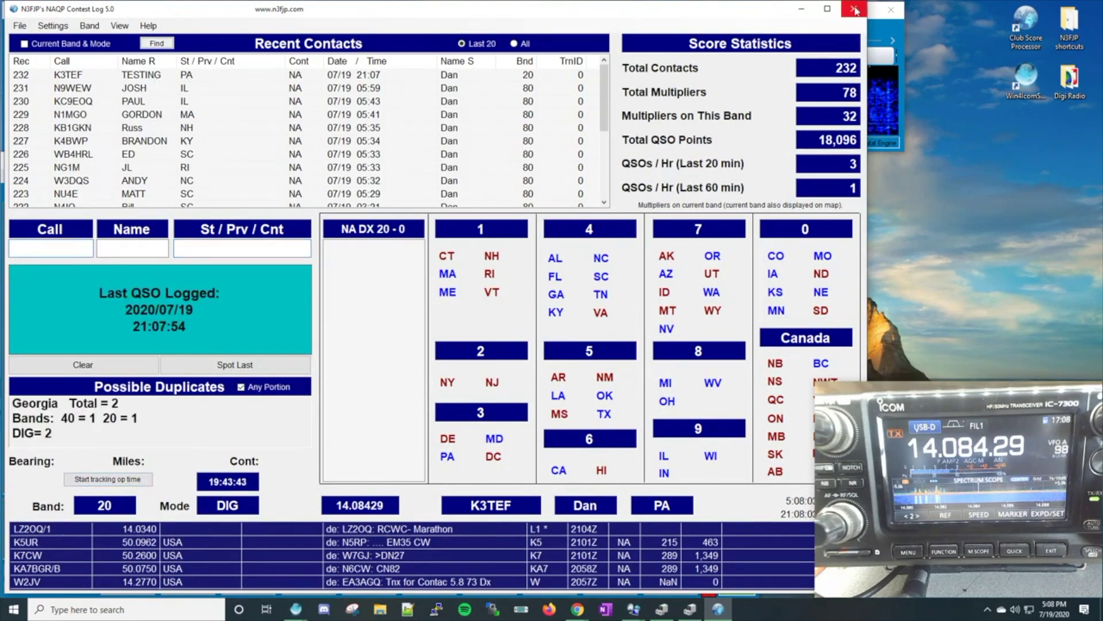
{"action": "left_click", "coordinate": [142, 78]}
{"action": "left_click", "coordinate": [175, 147]}
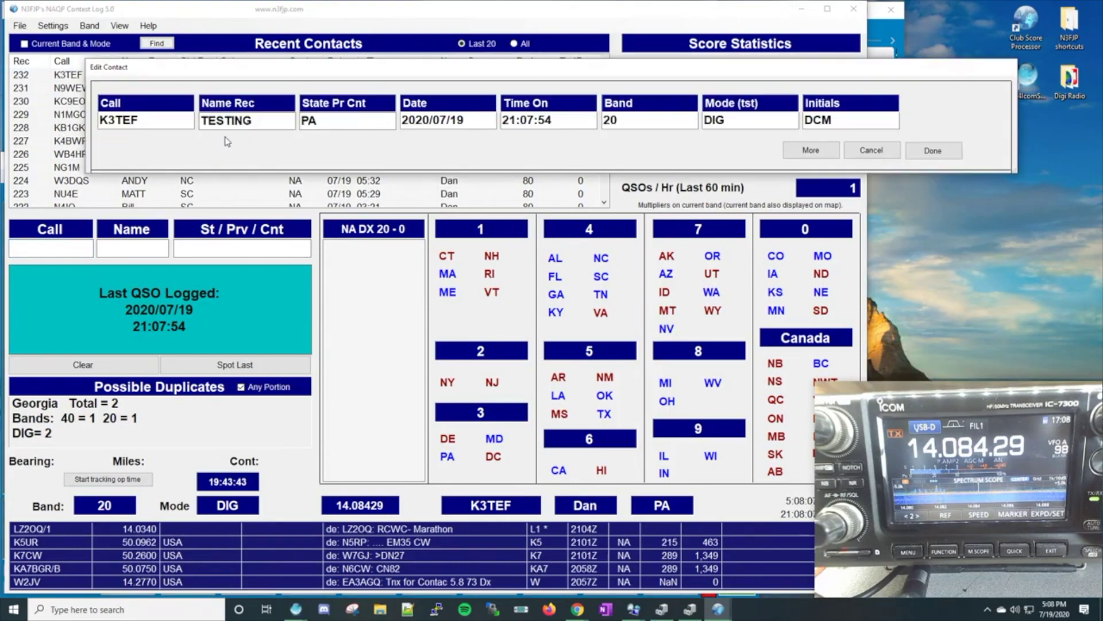
{"action": "left_click", "coordinate": [932, 151]}
{"action": "left_click", "coordinate": [156, 79]}
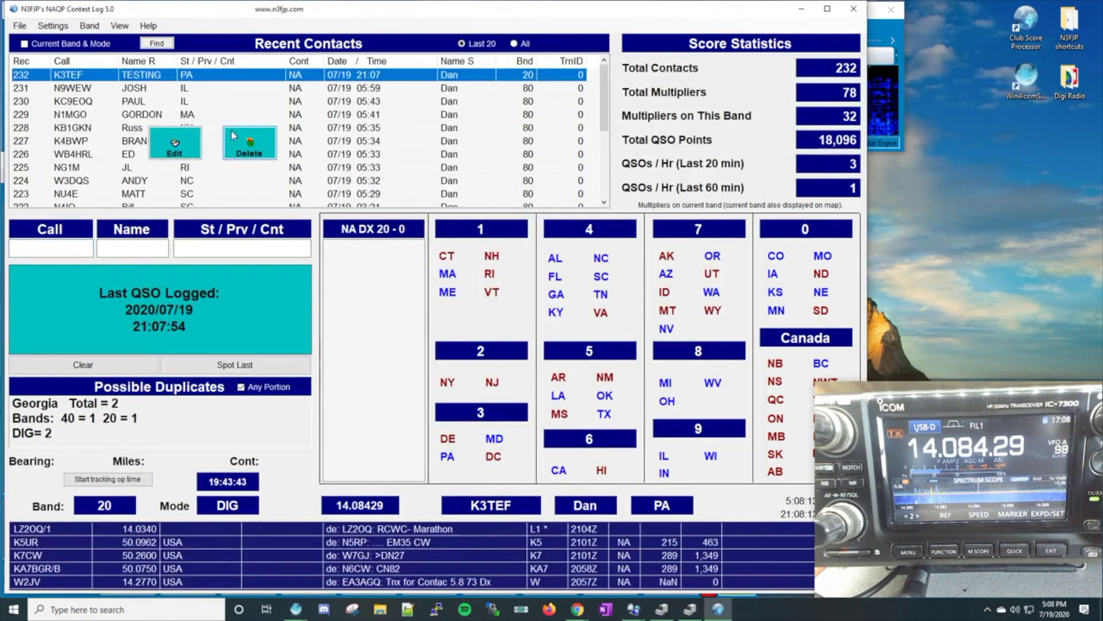
{"action": "key", "text": "Delete"}
{"action": "left_click", "coordinate": [567, 342]}
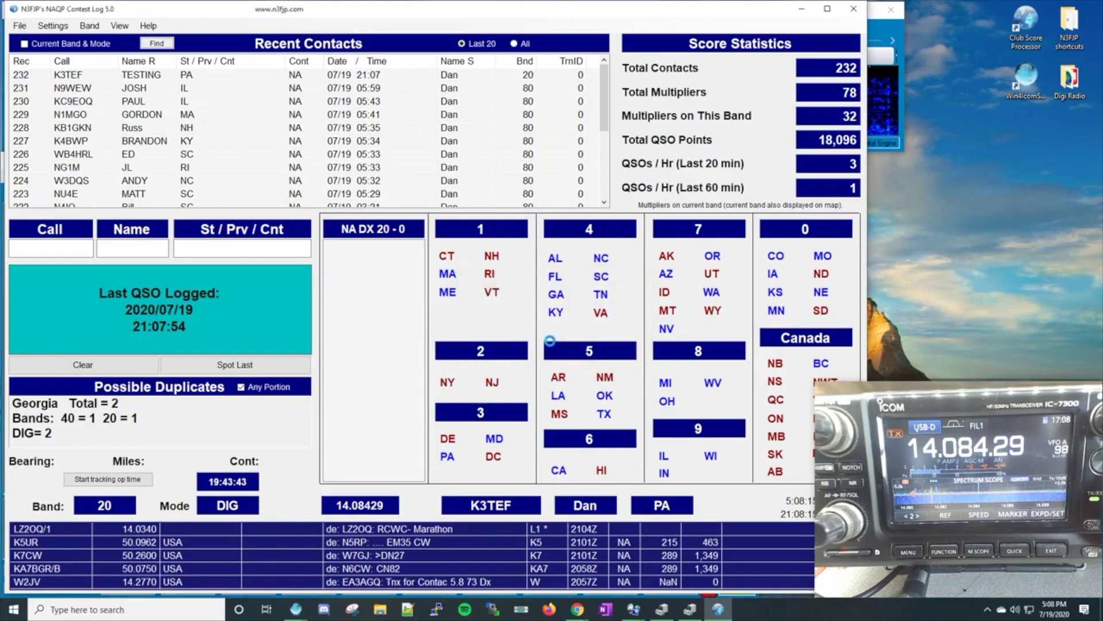
{"action": "left_click", "coordinate": [598, 379]}
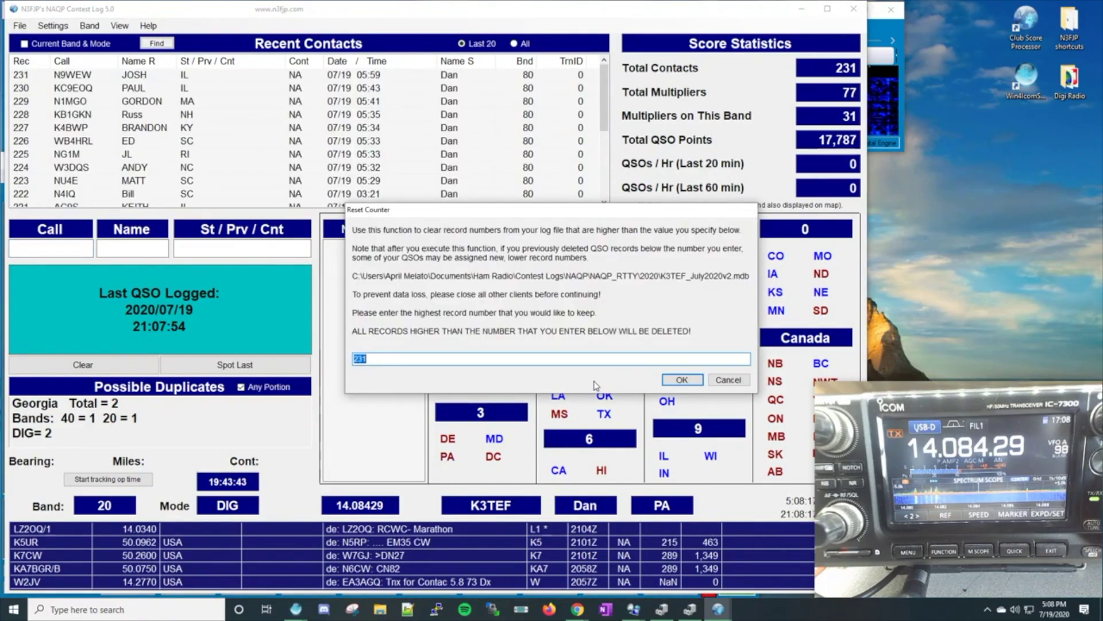
{"action": "left_click", "coordinate": [661, 380]}
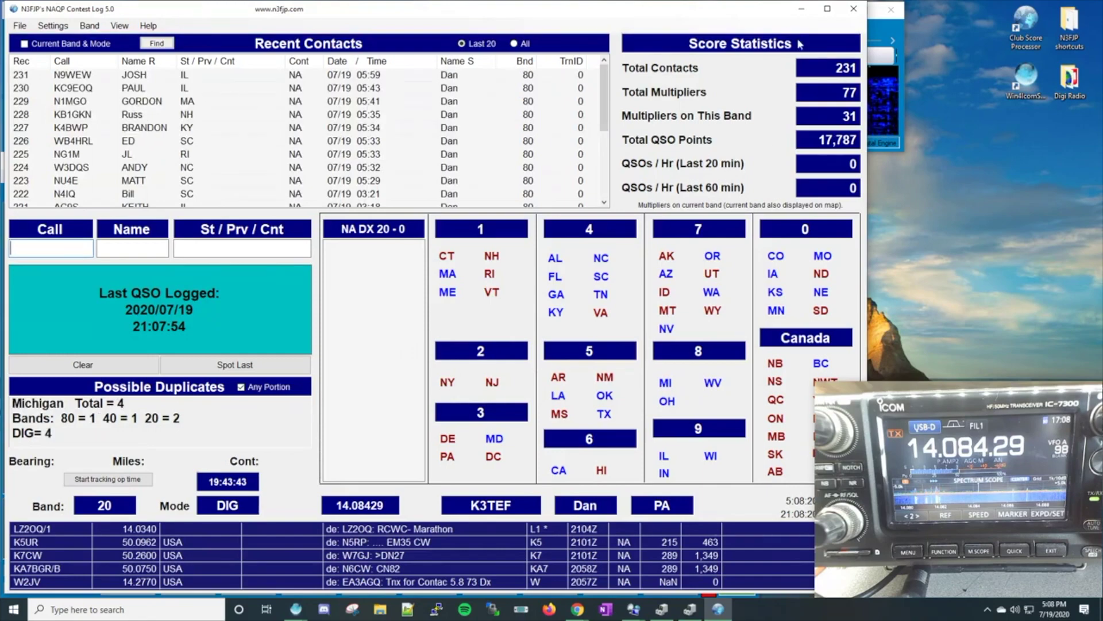
Return to the Digital Engine and examine the Run CQ macro's text and the available macro tags
{"action": "left_click", "coordinate": [802, 9]}
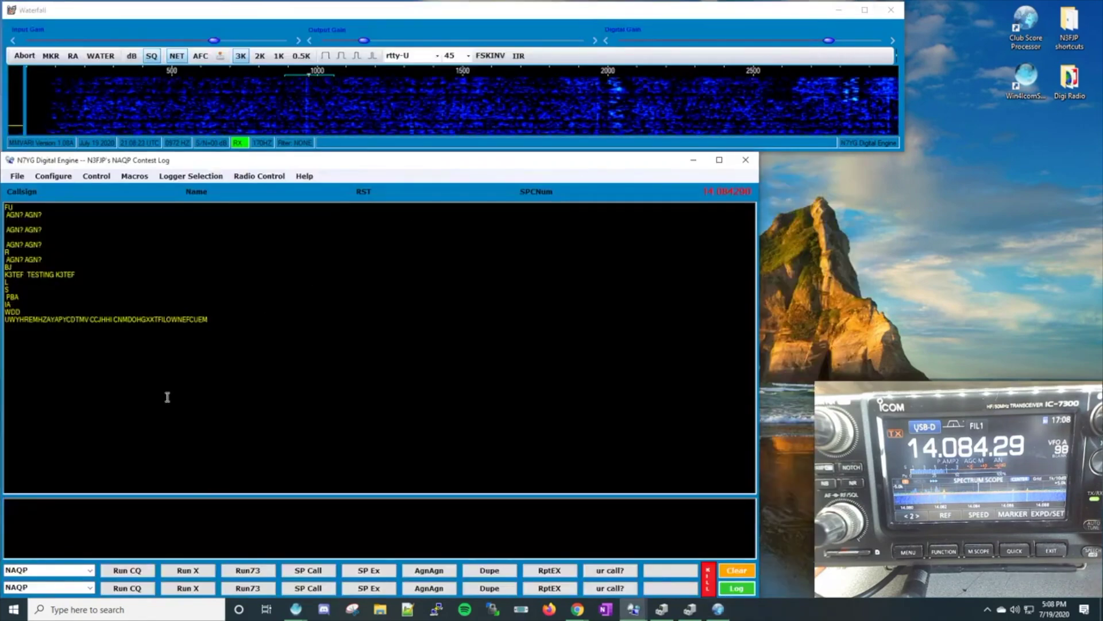
{"action": "right_click", "coordinate": [122, 572]}
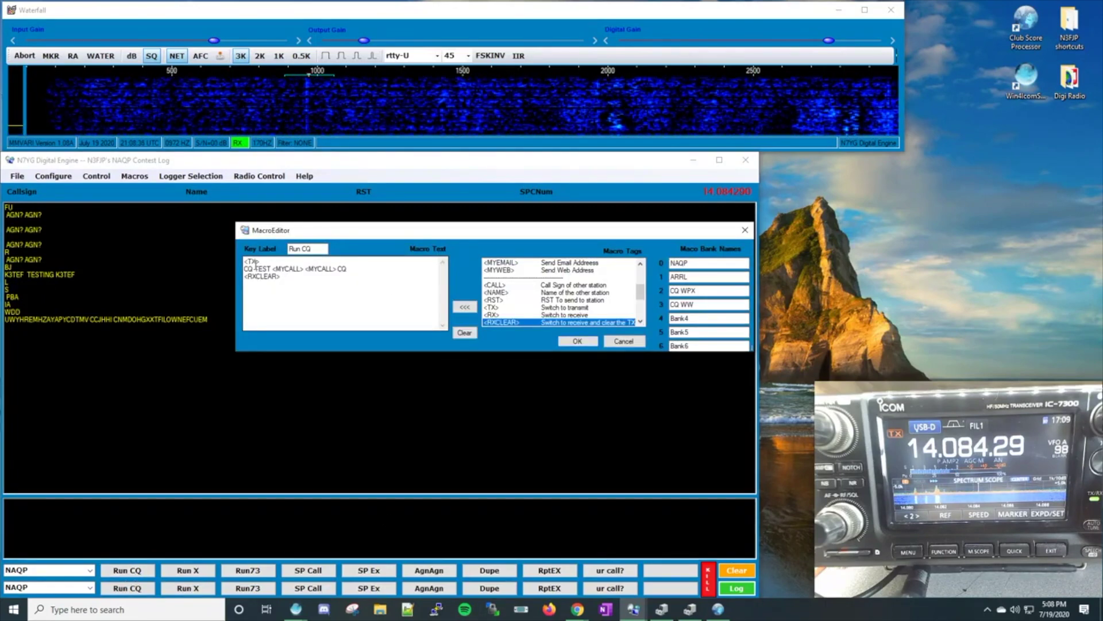
{"action": "left_click_drag", "start_coordinate": [264, 262], "coordinate": [244, 262]}
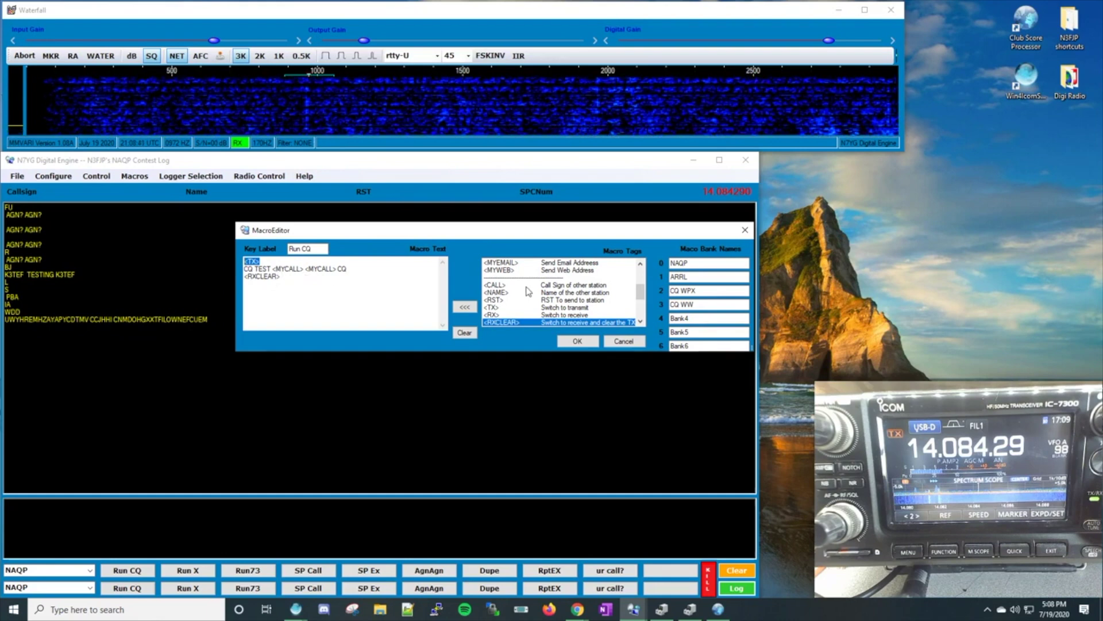
{"action": "left_click_drag", "start_coordinate": [641, 293], "coordinate": [641, 272]}
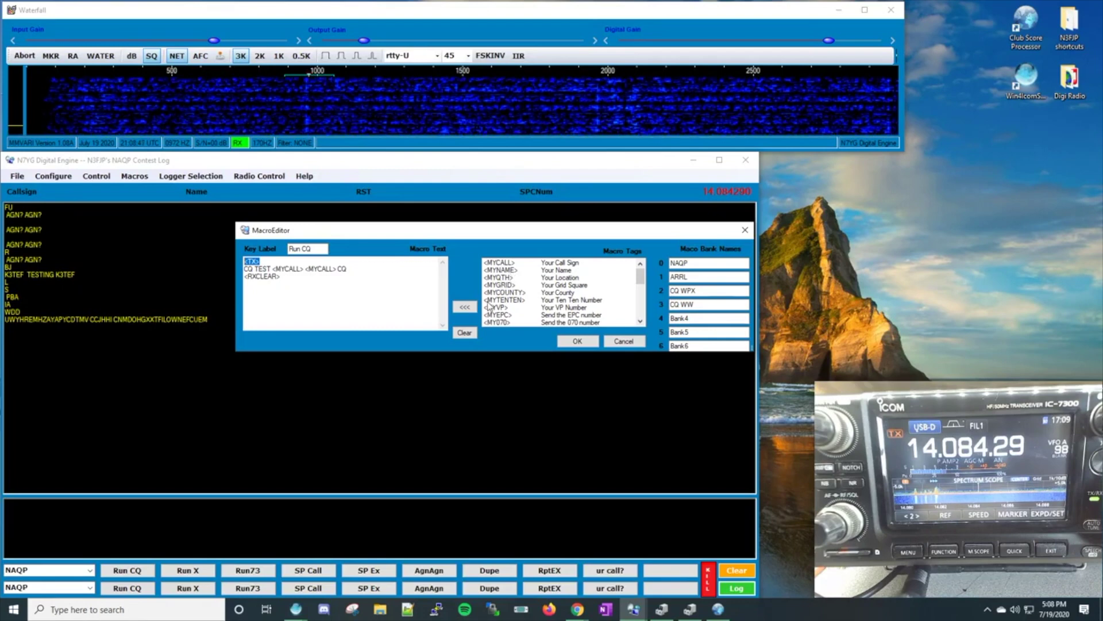
{"action": "left_click", "coordinate": [640, 322]}
{"action": "left_click", "coordinate": [640, 322]}
{"action": "left_click", "coordinate": [640, 322]}
{"action": "left_click", "coordinate": [640, 322]}
{"action": "scroll", "coordinate": [643, 285], "scroll_direction": "up", "scroll_amount": 2}
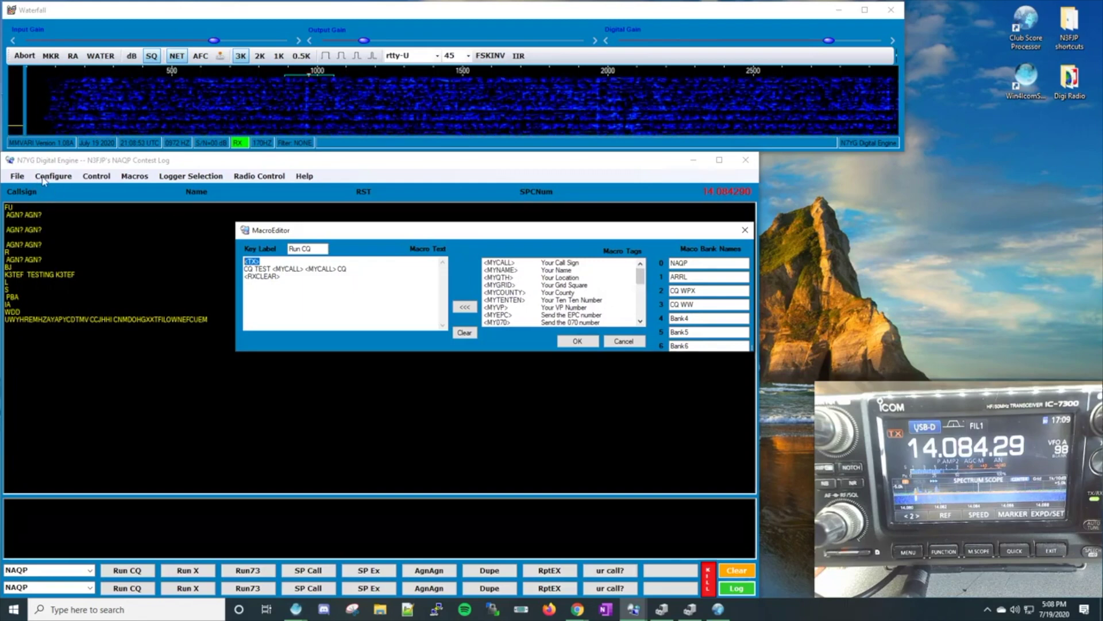
{"action": "left_click", "coordinate": [623, 342]}
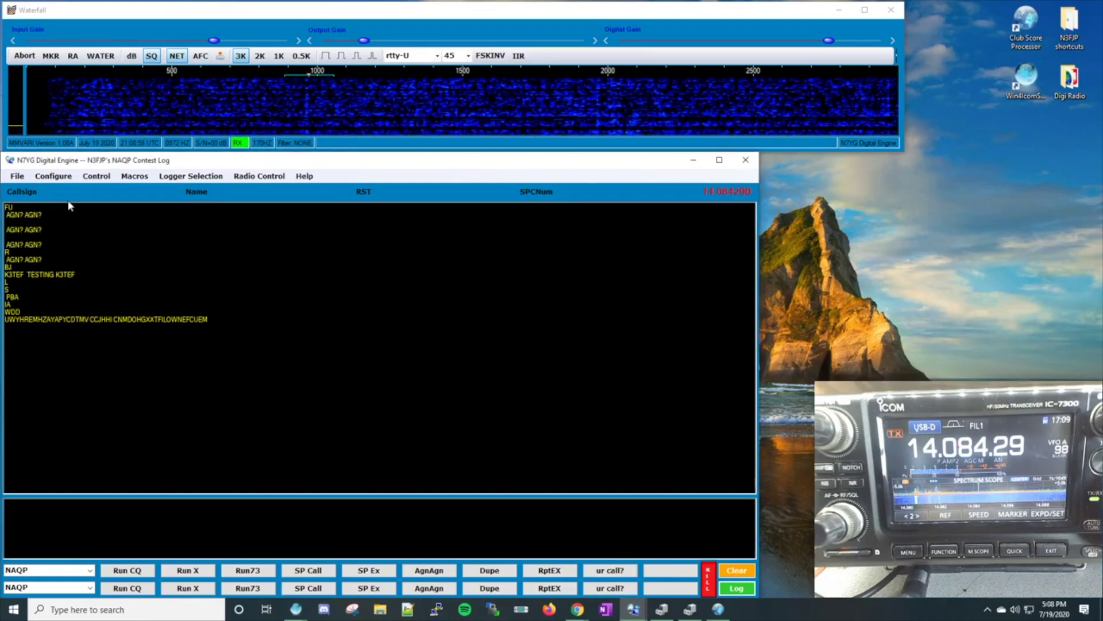
Review the station's personal details in the Digital Engine's configuration, such as call sign, name, location and grid
{"action": "left_click", "coordinate": [53, 176]}
{"action": "left_click", "coordinate": [63, 179]}
{"action": "left_click", "coordinate": [52, 176]}
{"action": "left_click", "coordinate": [67, 226]}
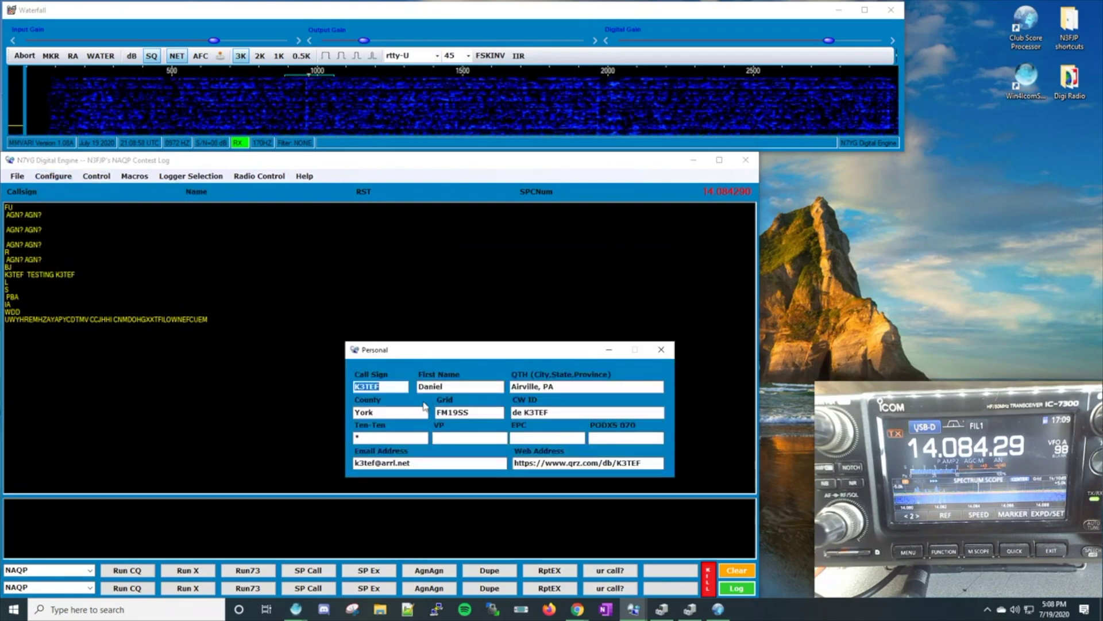
{"action": "left_click", "coordinate": [661, 349]}
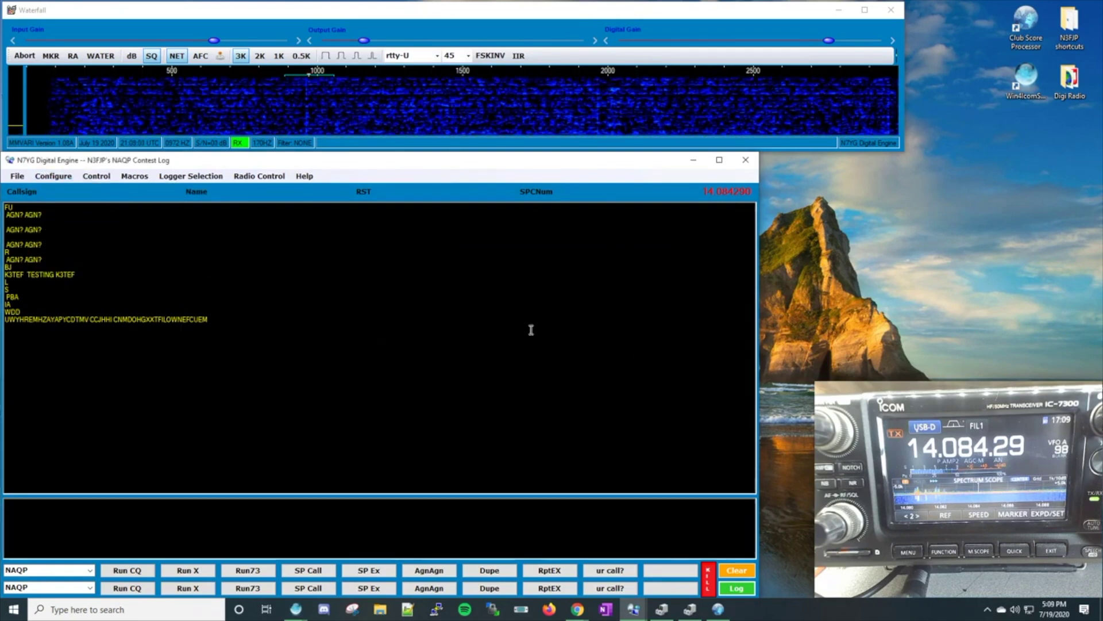
{"action": "left_click", "coordinate": [52, 176]}
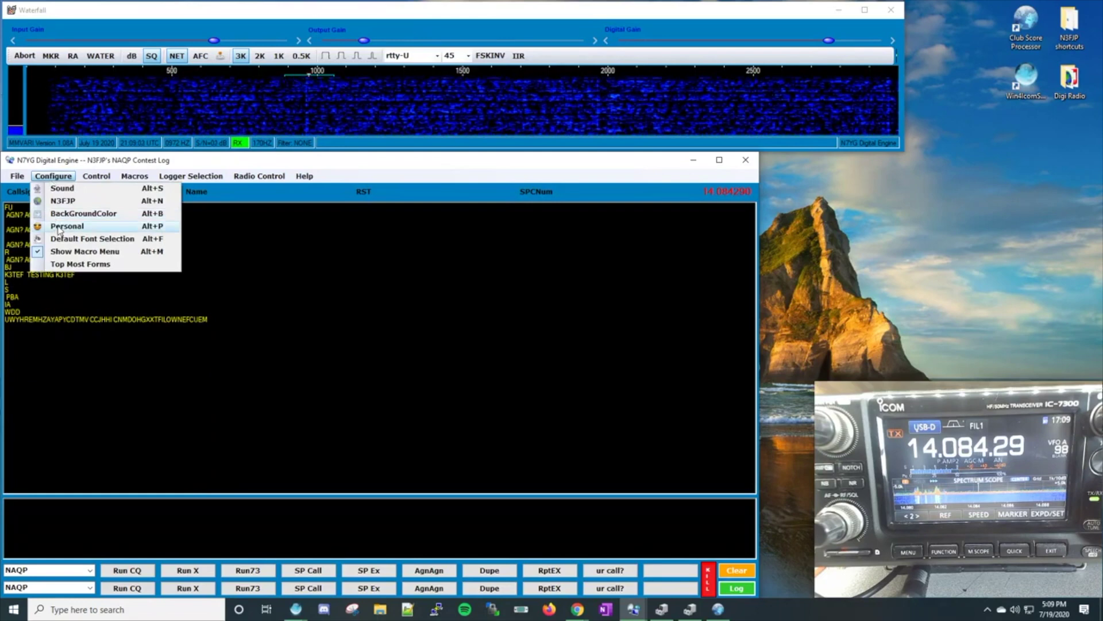
{"action": "right_click", "coordinate": [280, 224]}
Examine the <TX>, <RXCLEAR> and <MYCALL> tags in the Run CQ macro's text without changing them
{"action": "right_click", "coordinate": [138, 575]}
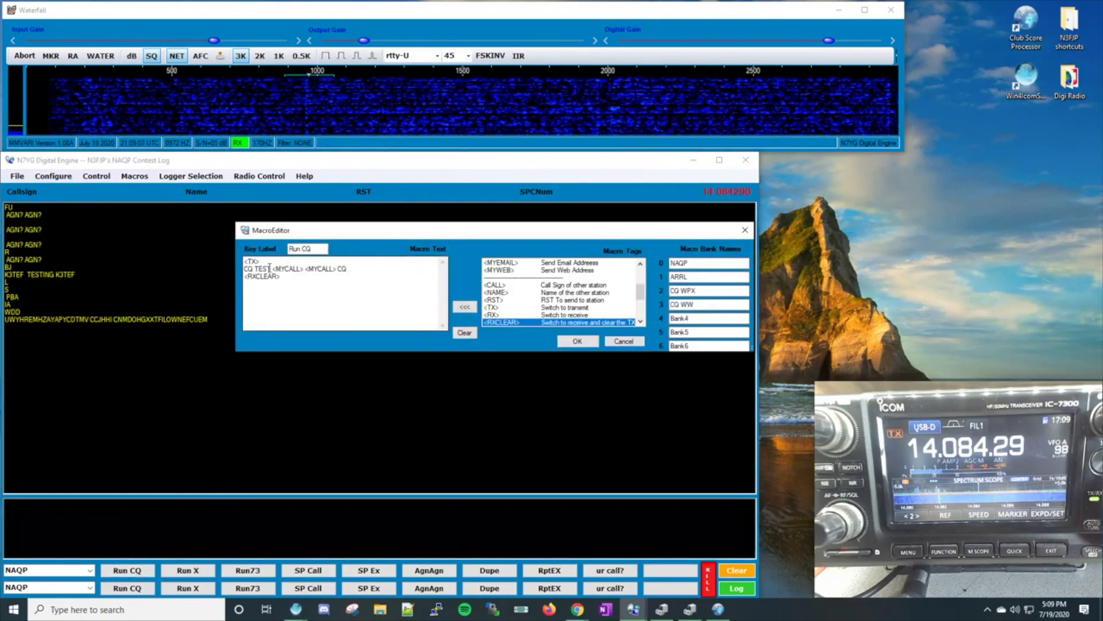
{"action": "left_click", "coordinate": [259, 261]}
{"action": "left_click_drag", "start_coordinate": [258, 261], "coordinate": [244, 261]}
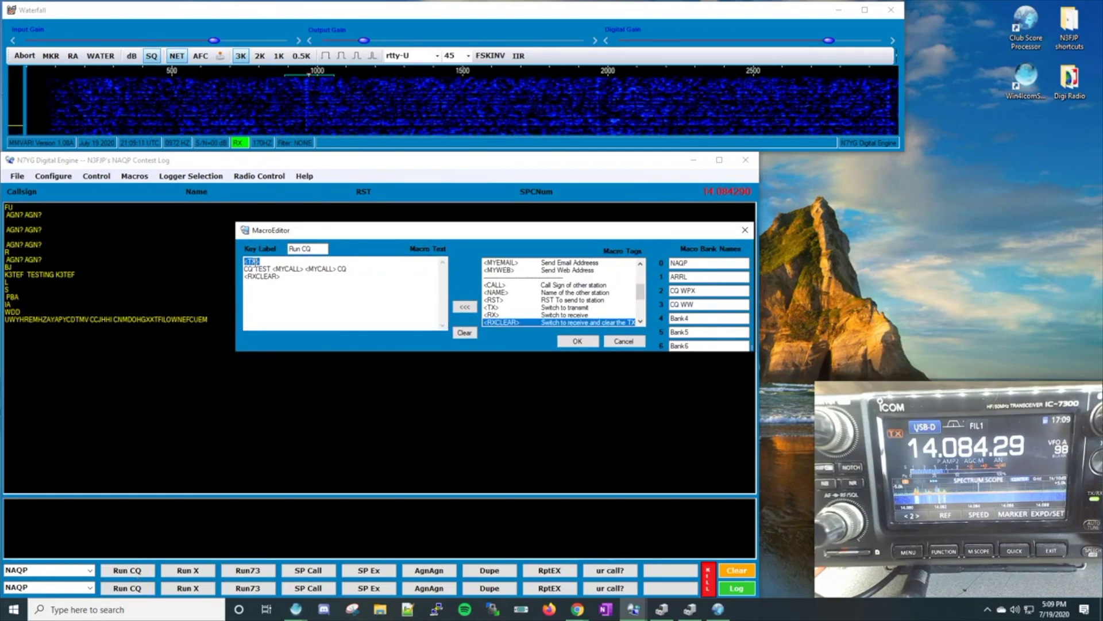
{"action": "left_click_drag", "start_coordinate": [281, 276], "coordinate": [230, 282]}
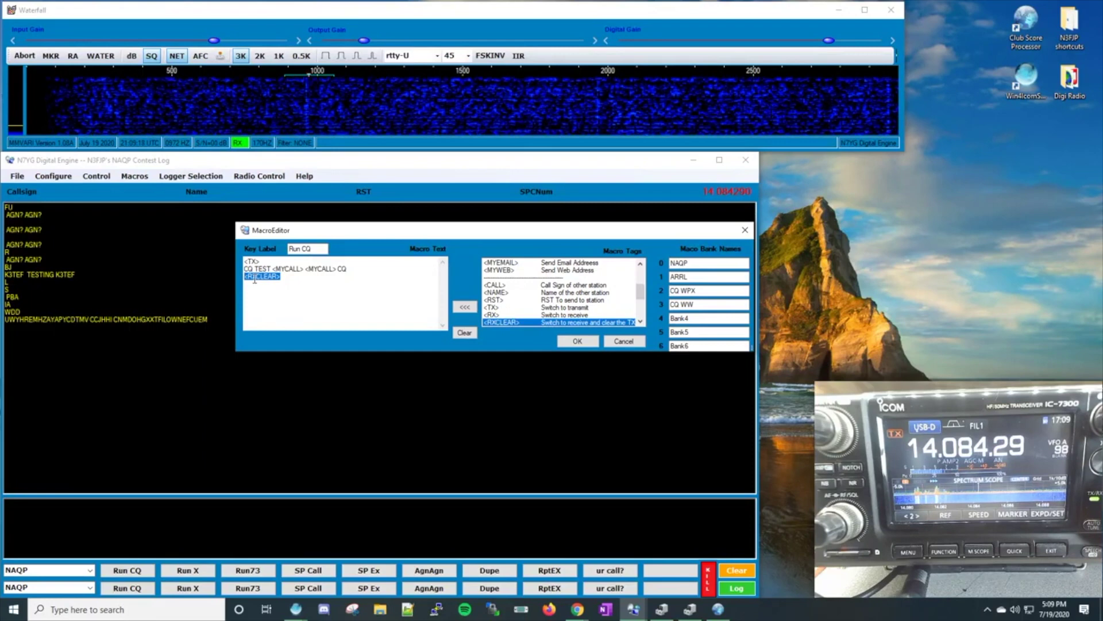
{"action": "left_click", "coordinate": [350, 275]}
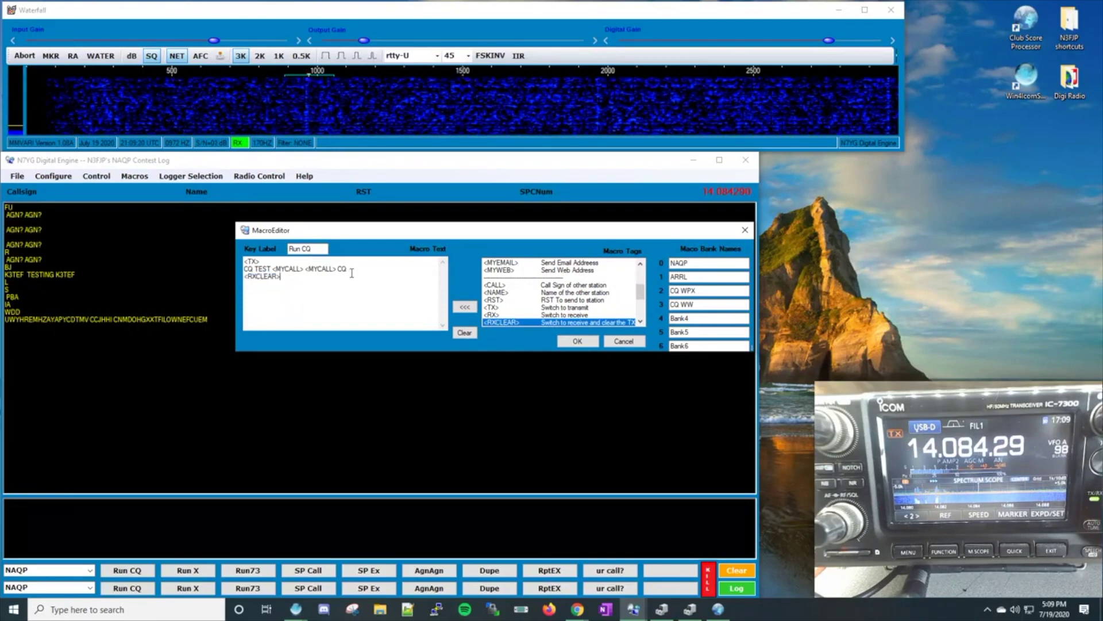
{"action": "left_click_drag", "start_coordinate": [332, 269], "coordinate": [309, 269]}
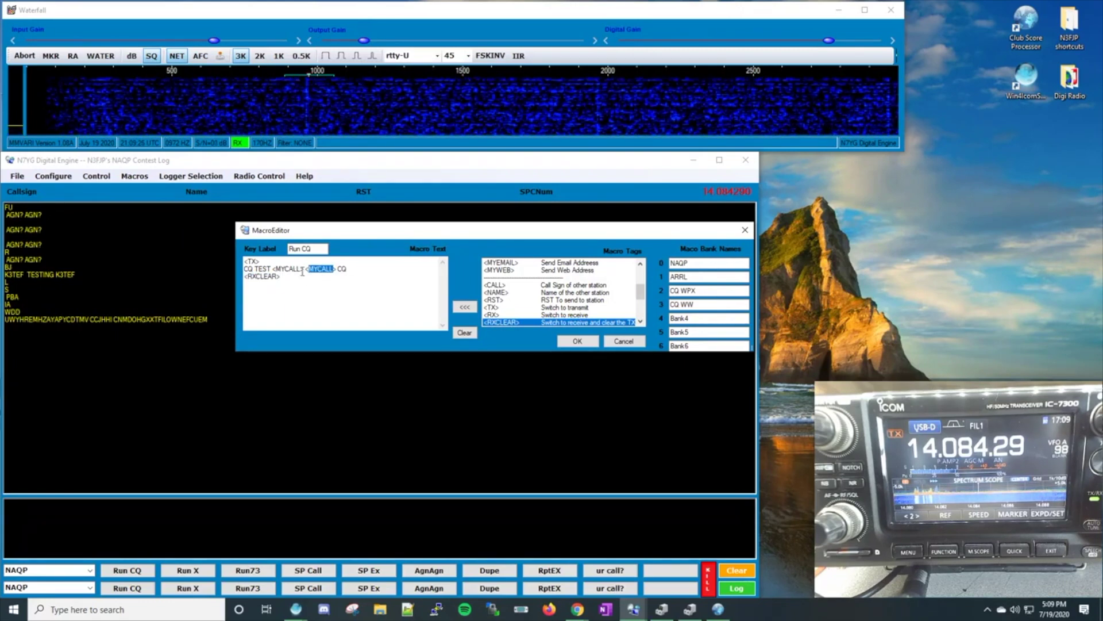
{"action": "left_click_drag", "start_coordinate": [299, 269], "coordinate": [276, 270]}
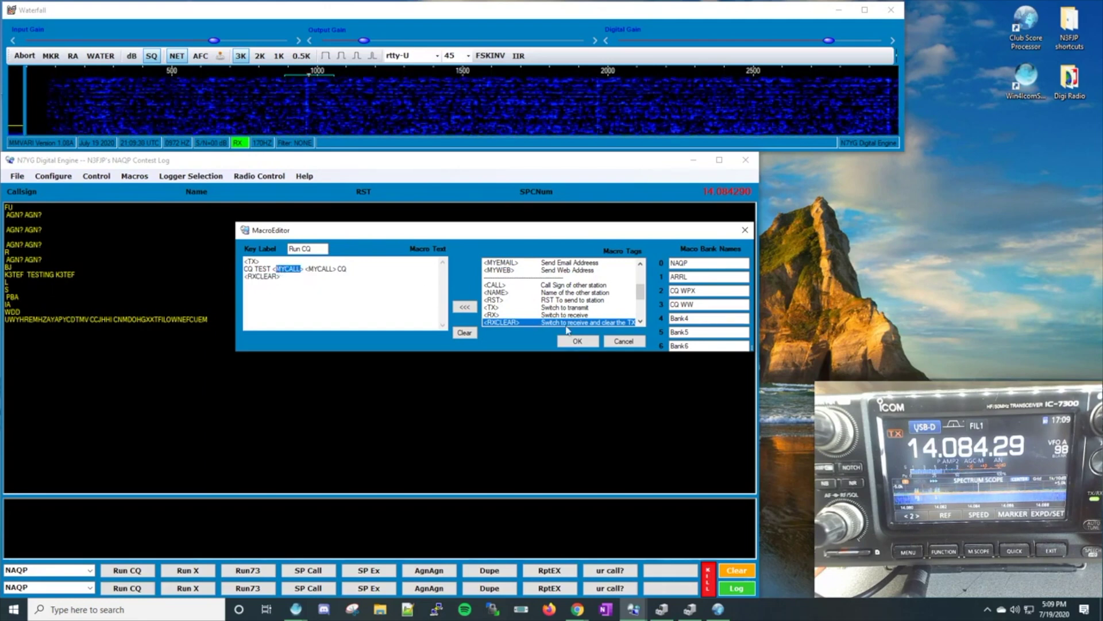
{"action": "left_click", "coordinate": [625, 344]}
Examine the <TX>, <RXCLEAR> and <MYCALL> testing <MYCALL> lines of the unlabelled macro in the upper bank without changing them, and transmit that macro
{"action": "right_click", "coordinate": [657, 569]}
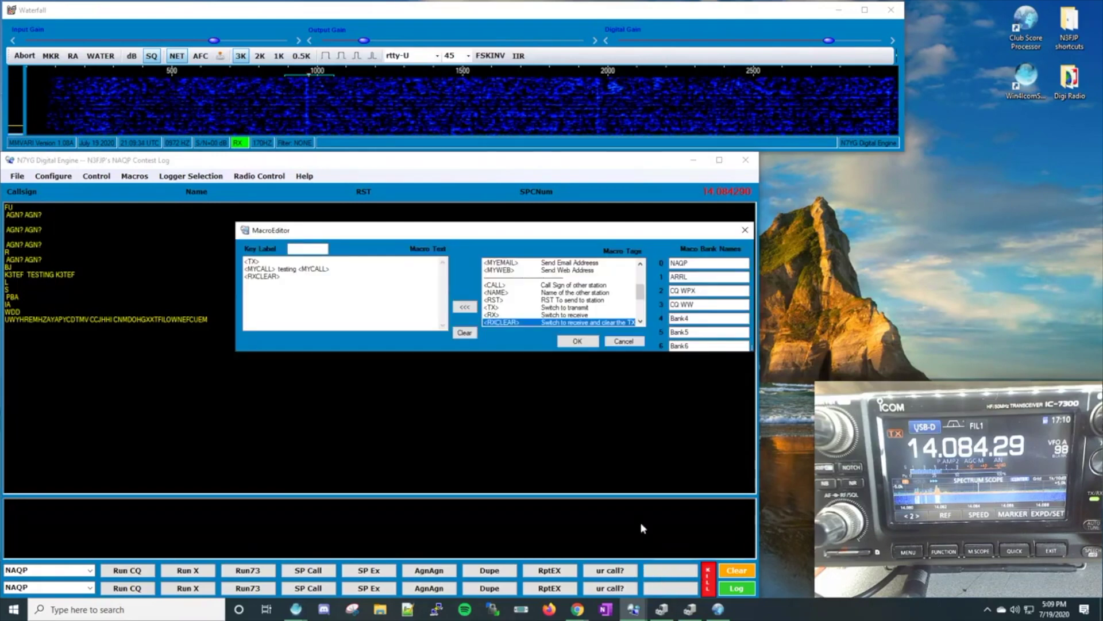
{"action": "double_click", "coordinate": [253, 261]}
{"action": "left_click_drag", "start_coordinate": [285, 280], "coordinate": [243, 278]}
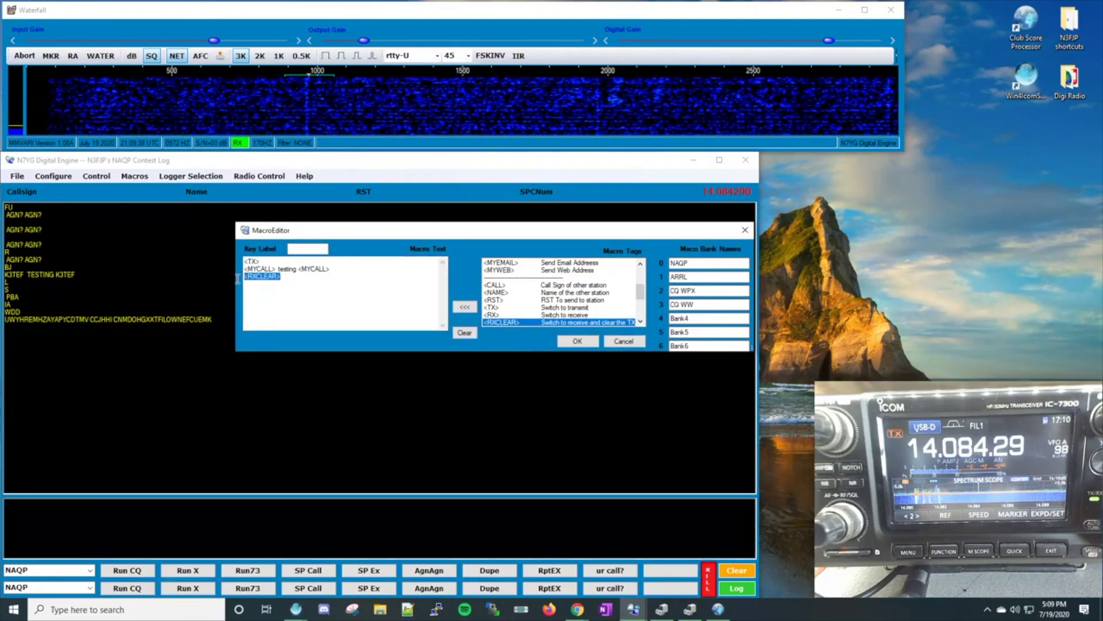
{"action": "left_click_drag", "start_coordinate": [331, 268], "coordinate": [243, 270]}
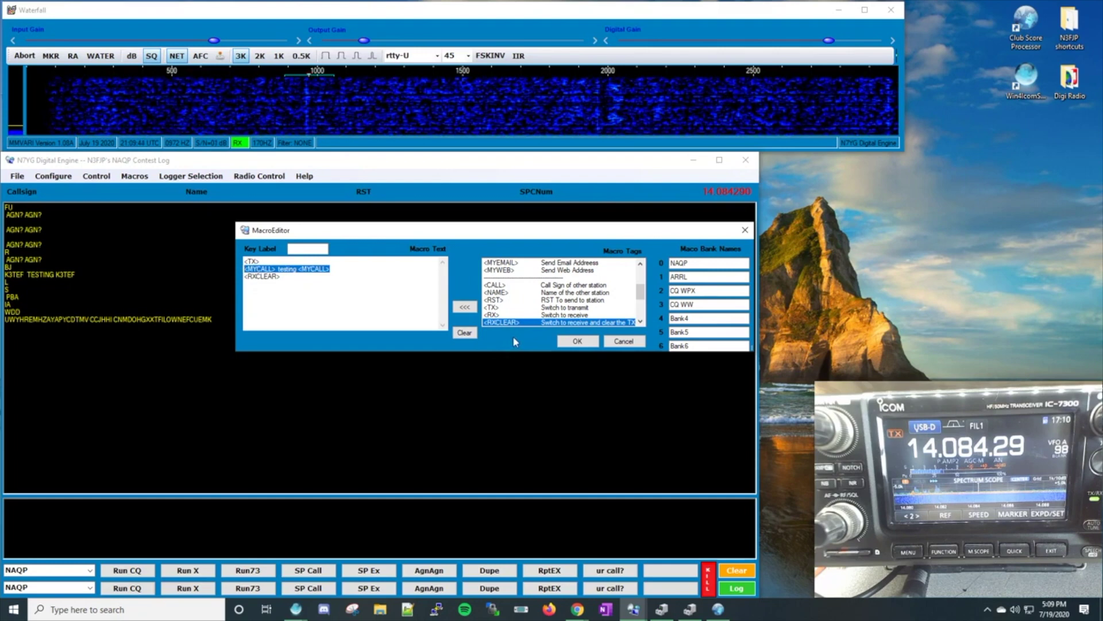
{"action": "left_click", "coordinate": [624, 341]}
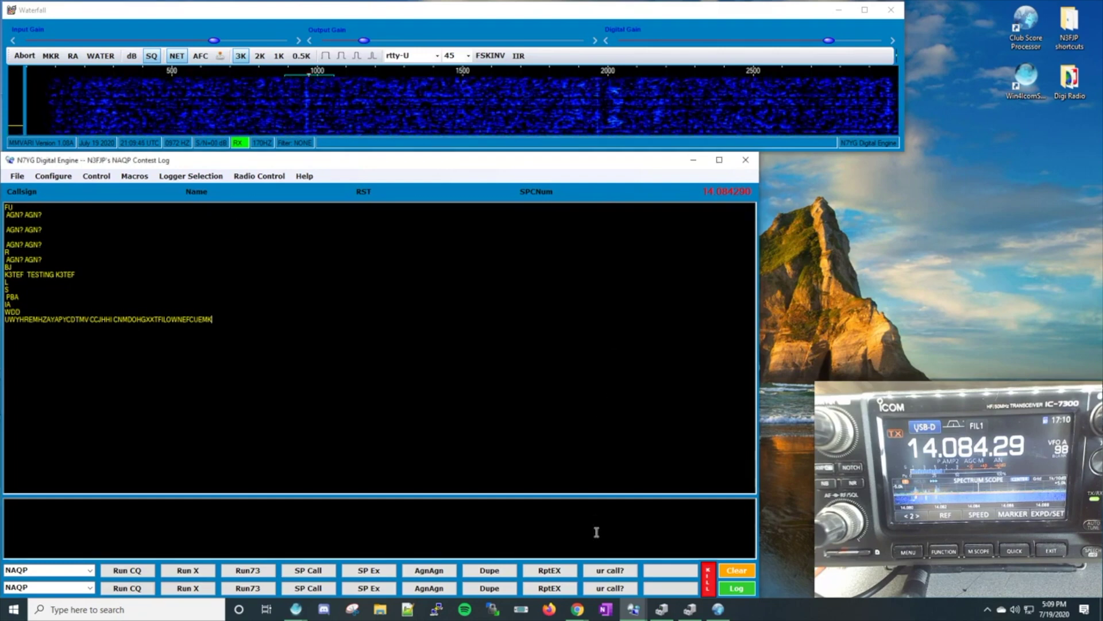
{"action": "left_click", "coordinate": [659, 571]}
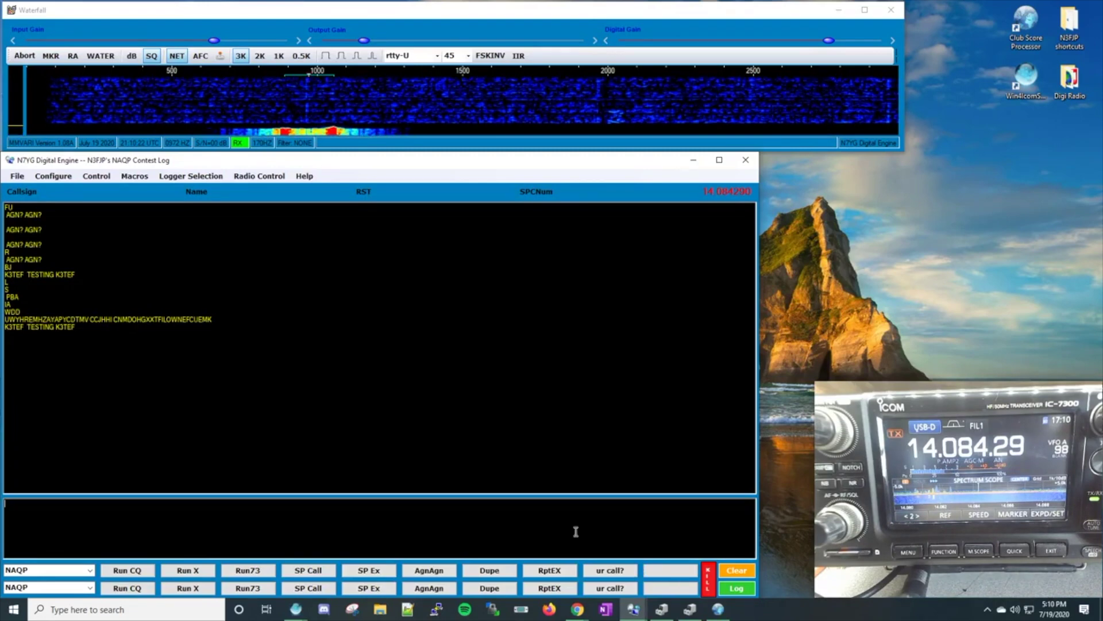
Review the texts of the Run CQ and Run X macros, closing each without changes
{"action": "right_click", "coordinate": [139, 572]}
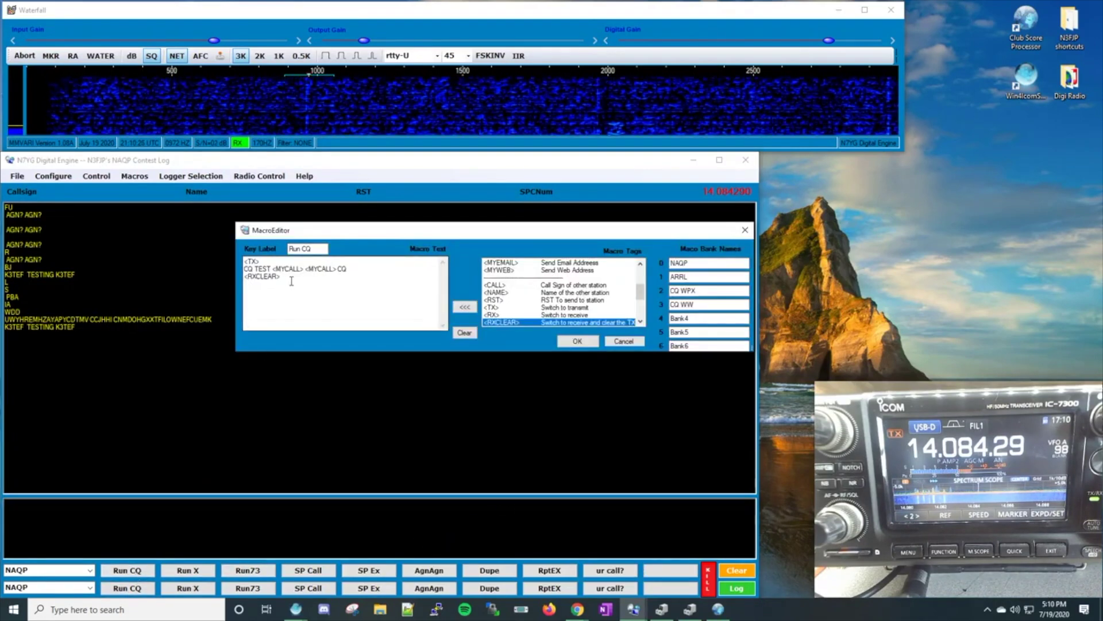
{"action": "left_click", "coordinate": [624, 341]}
{"action": "right_click", "coordinate": [189, 574]}
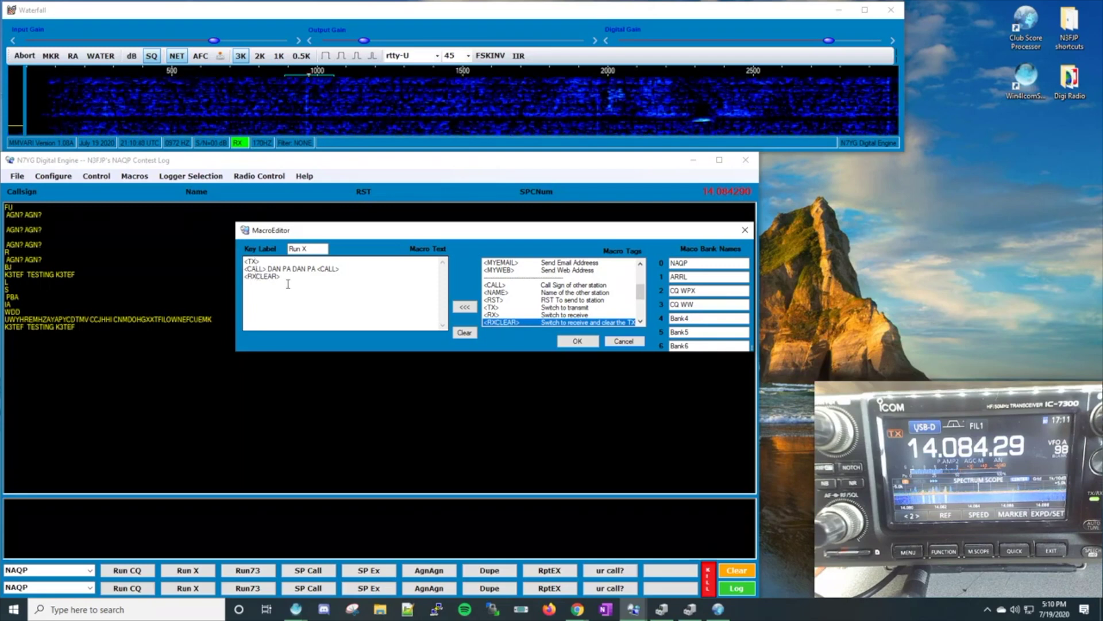
{"action": "left_click", "coordinate": [623, 341]}
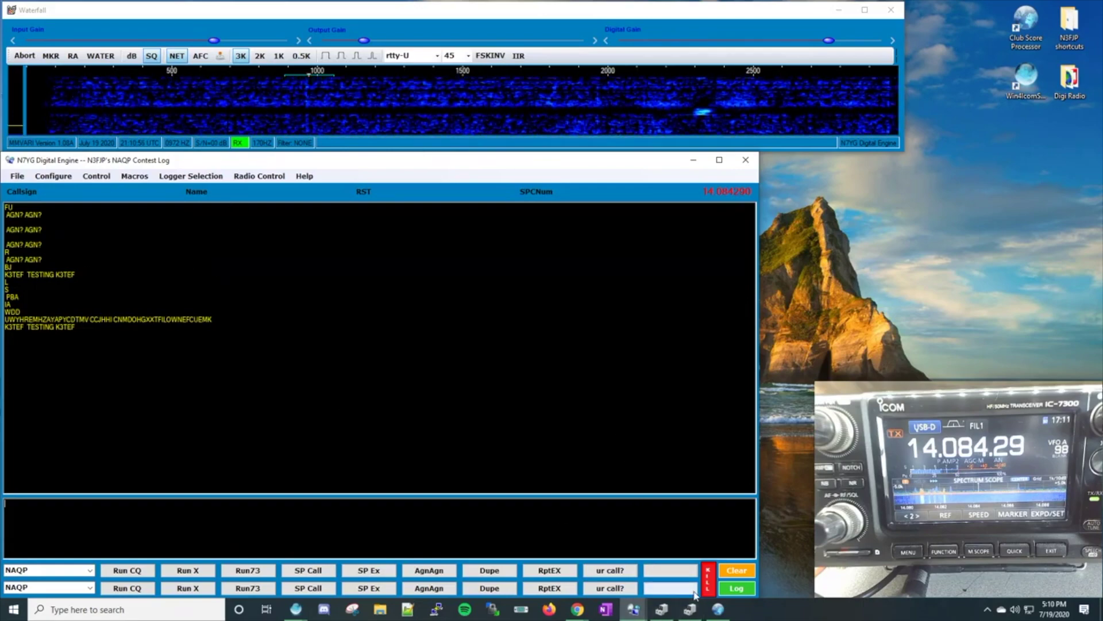
Switch to the NAQP Contest Log, examine its Call, Name and St / Prv / Cnt entry fields beside the Digital Engine, and minimize the log
{"action": "mouse_move", "coordinate": [716, 612]}
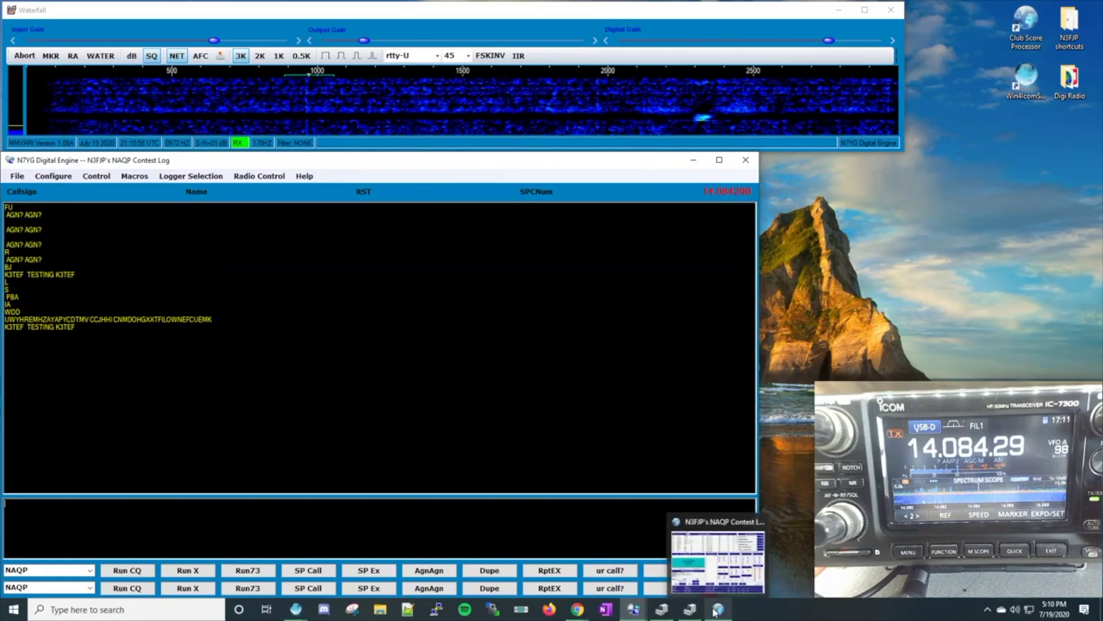
{"action": "left_click", "coordinate": [715, 613]}
{"action": "left_click_drag", "start_coordinate": [456, 19], "coordinate": [541, 20]}
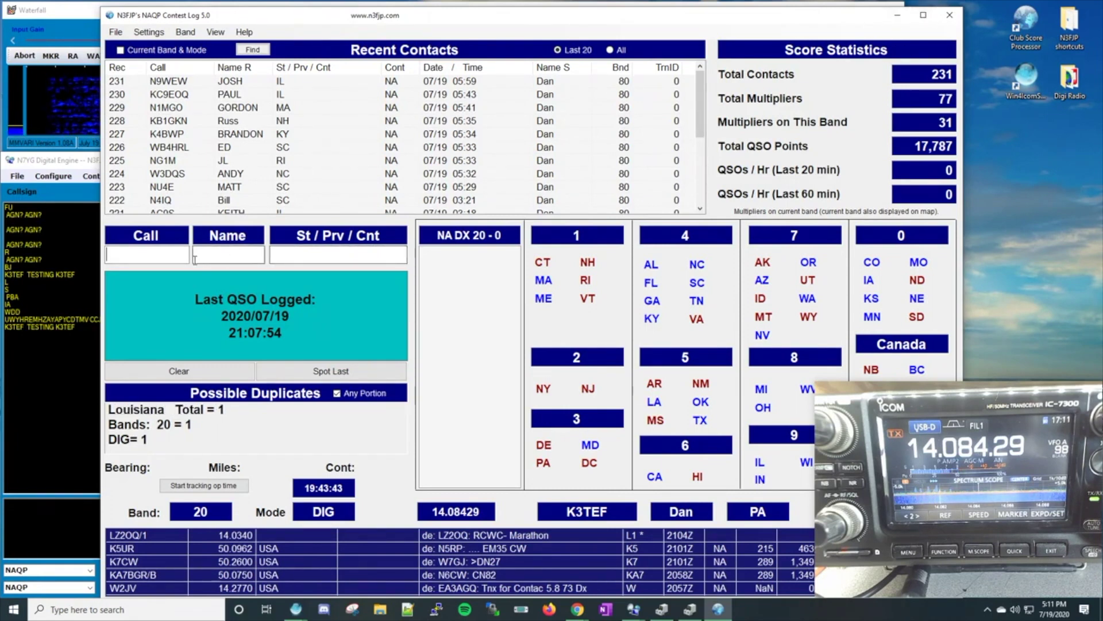
{"action": "left_click_drag", "start_coordinate": [713, 17], "coordinate": [853, 20]}
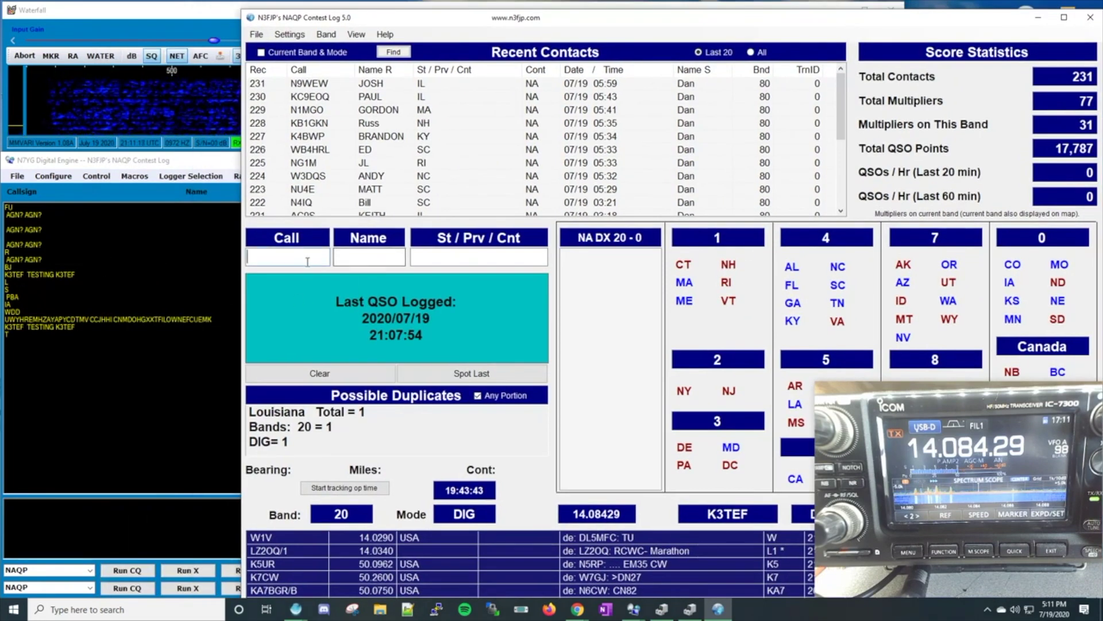
{"action": "left_click", "coordinate": [1038, 23]}
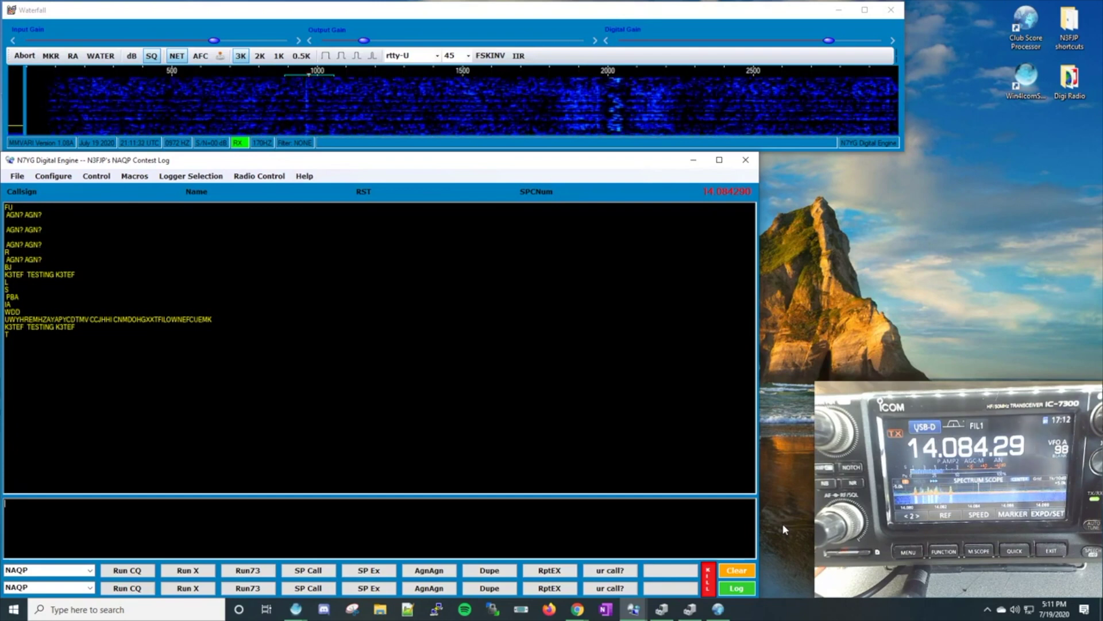
{"action": "mouse_move", "coordinate": [856, 515]}
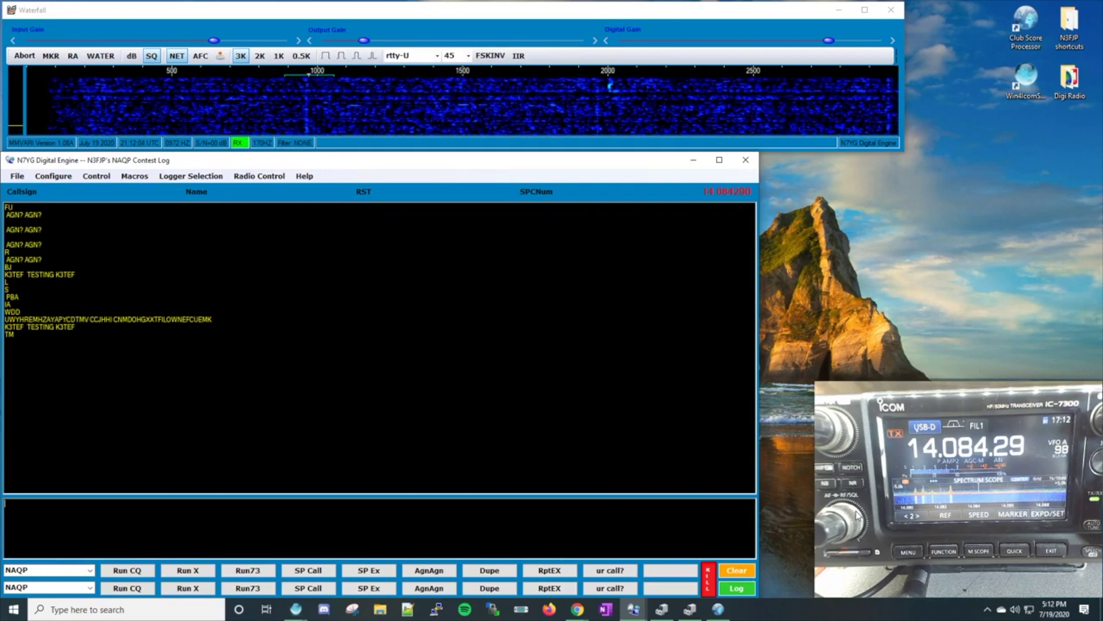
{"action": "mouse_move", "coordinate": [821, 485]}
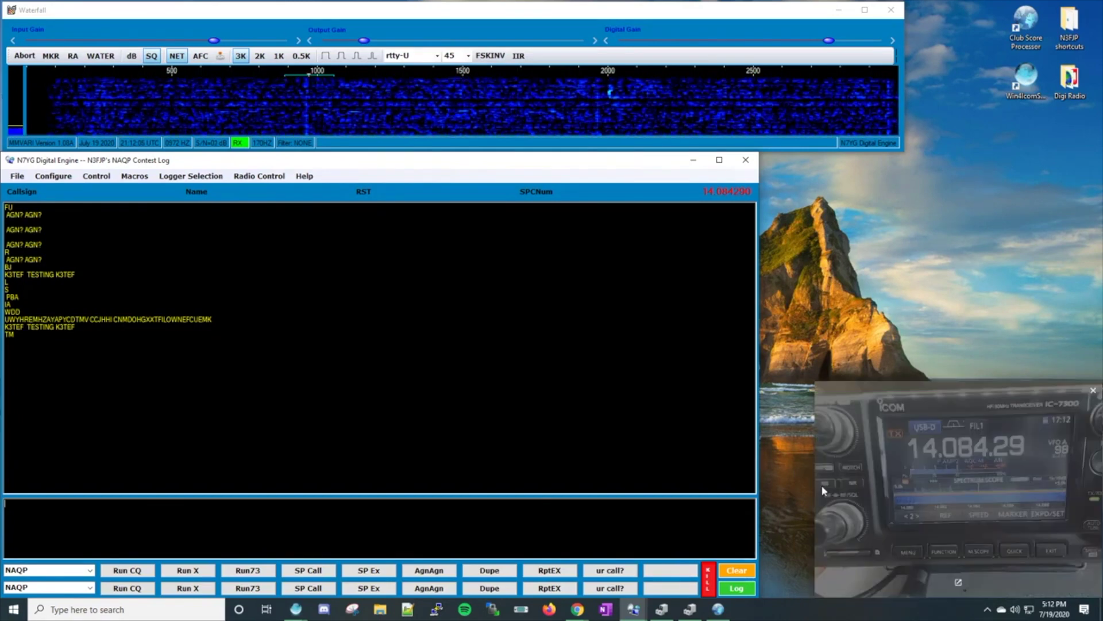